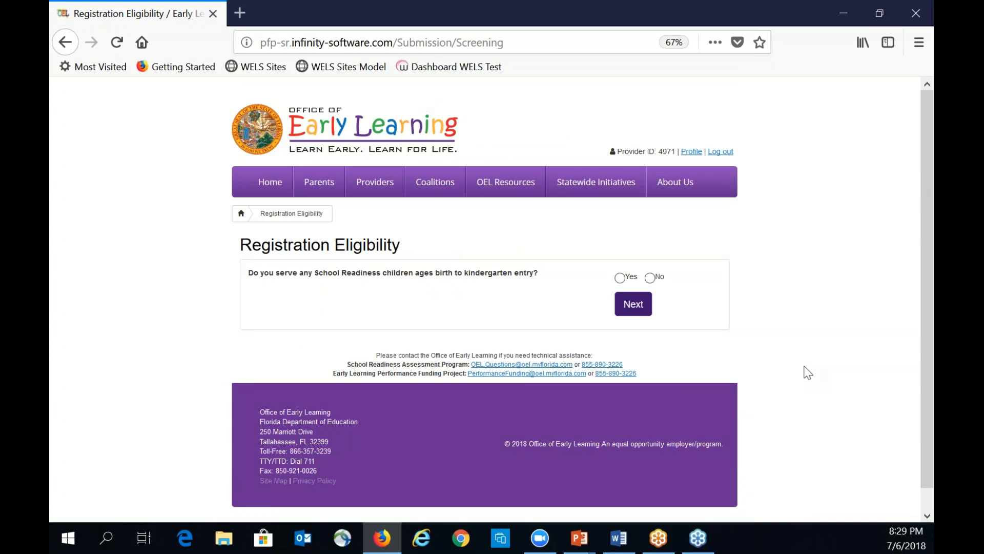
- Answer Yes to serving School Readiness children and advance to the registration form
click(619, 278)
click(633, 306)
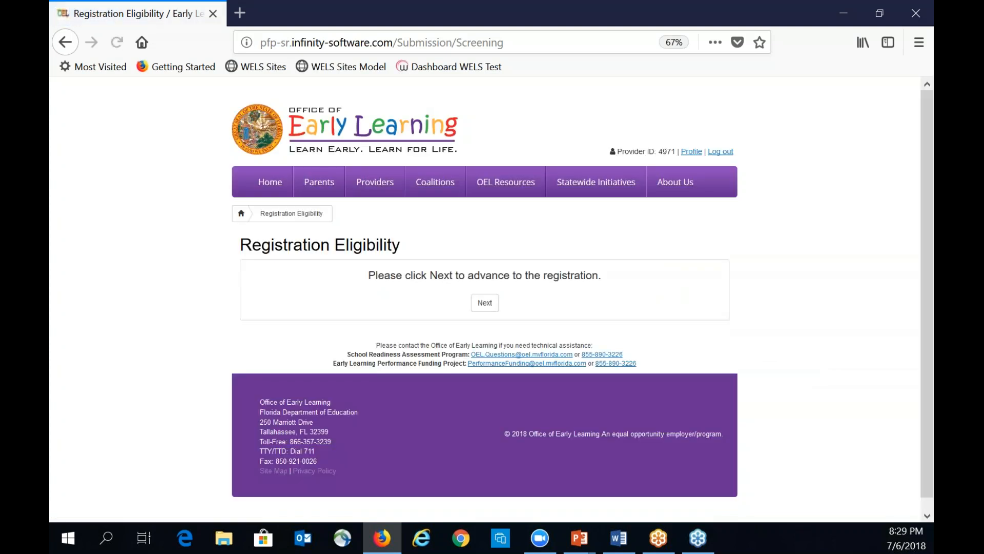
click(487, 306)
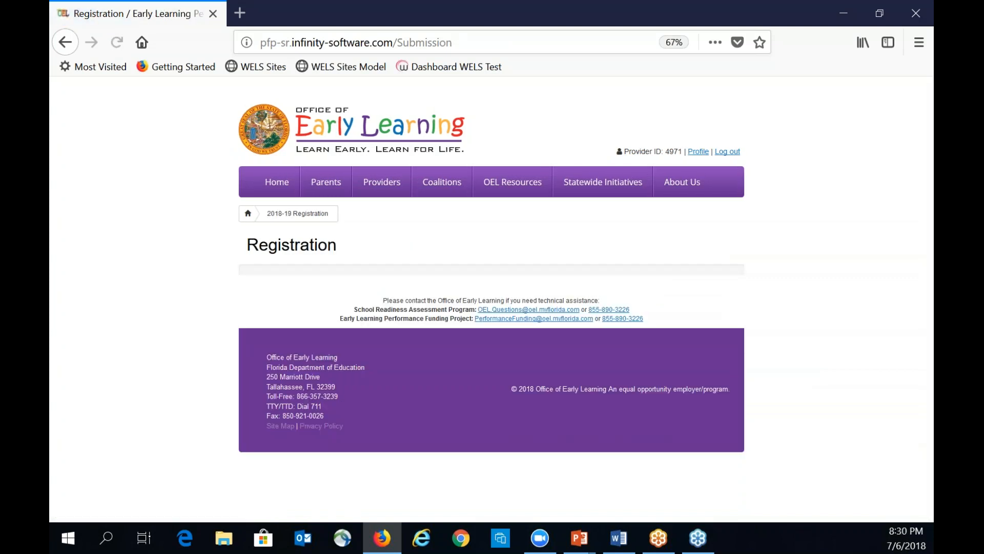
- Enter the submitter's name, job title and e-mail, and agree to CLASS observations
scroll(754, 370, down, 5)
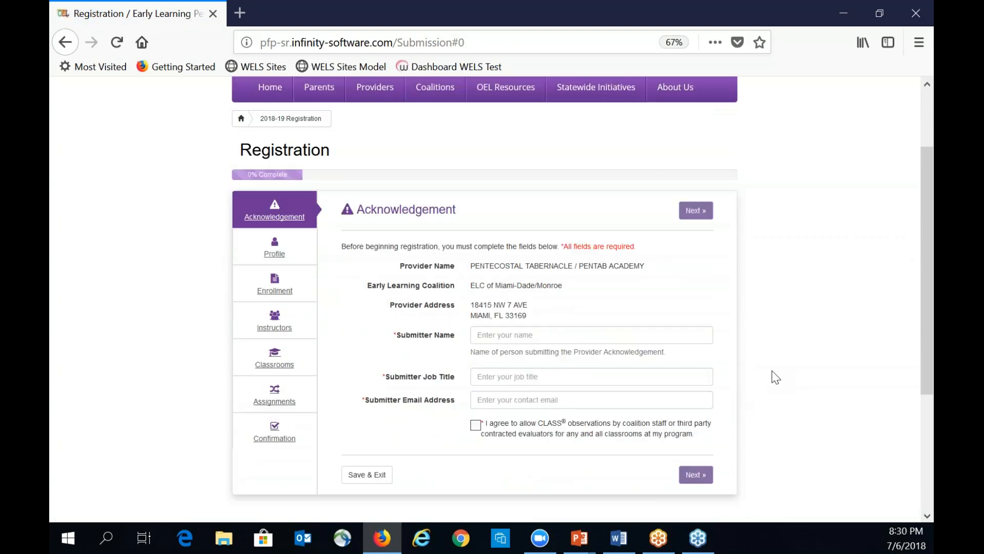
click(562, 250)
key(Tab)
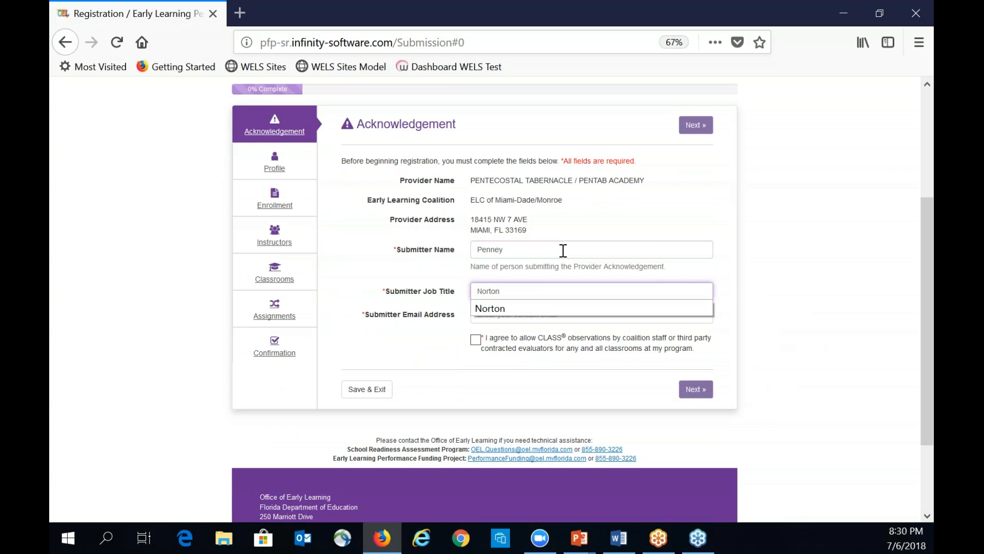
click(520, 309)
click(518, 313)
text(pe)
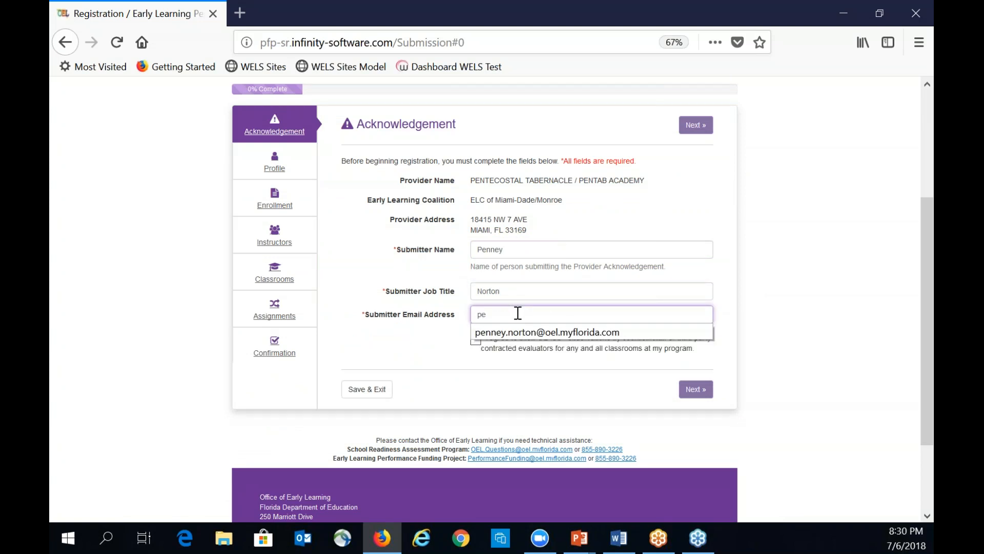
click(514, 334)
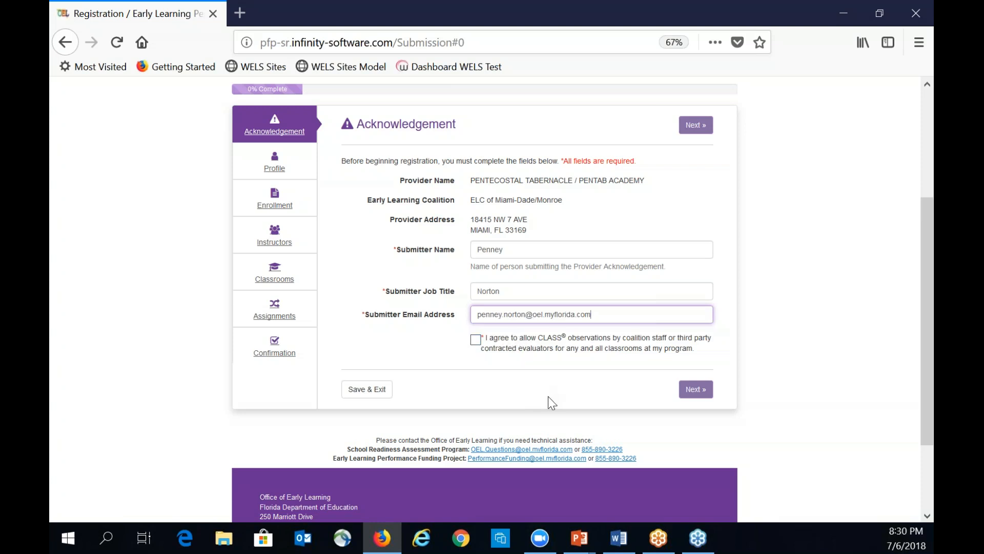
click(475, 340)
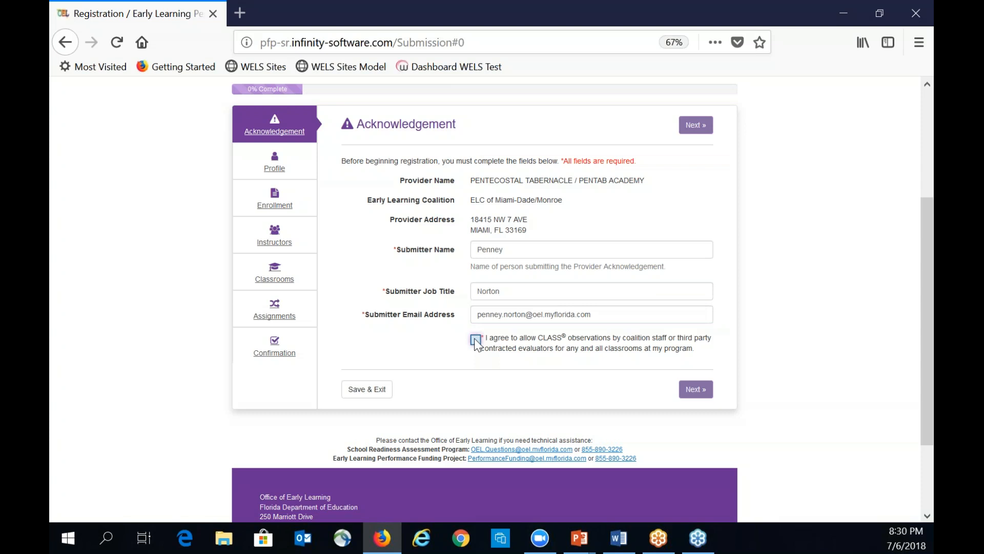
click(696, 395)
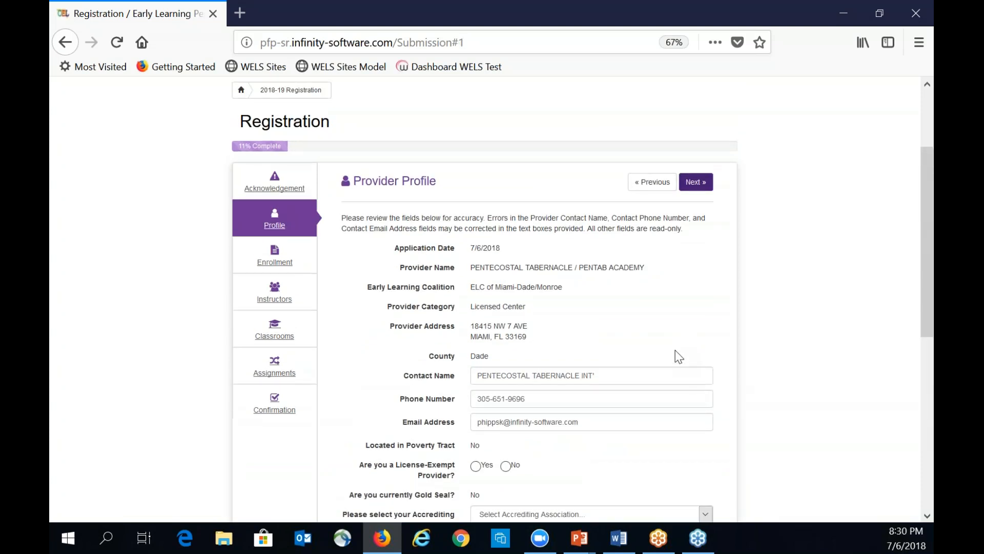
- Update the provider phone number, answer No to license-exempt and Yes to Quality Rating participation
click(484, 398)
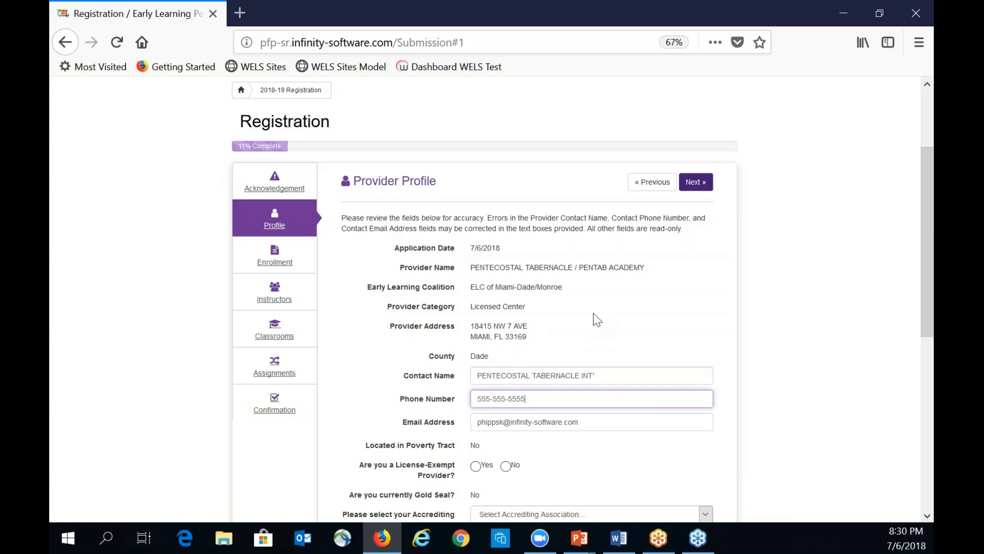
scroll(605, 341, down, 2)
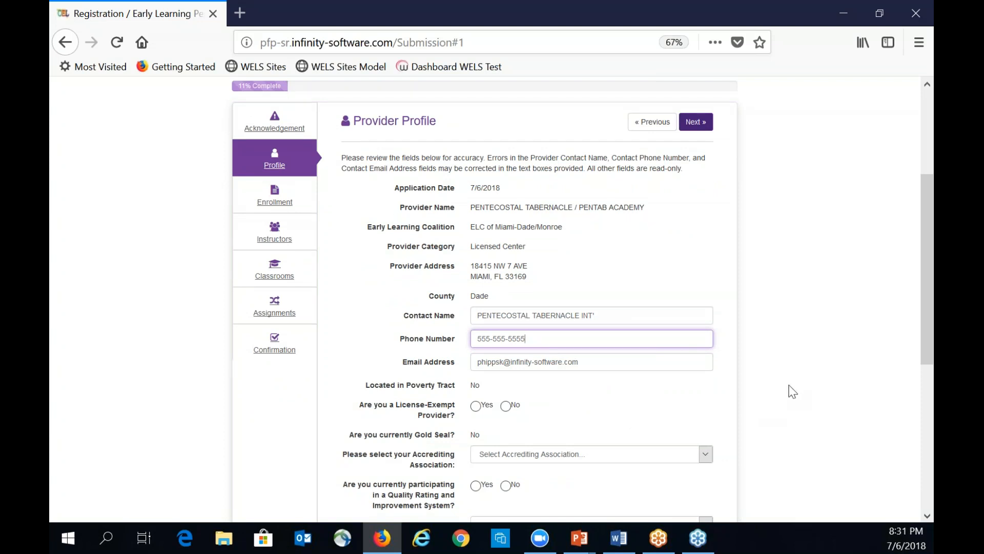
scroll(793, 392, down, 2)
scroll(793, 392, down, 2)
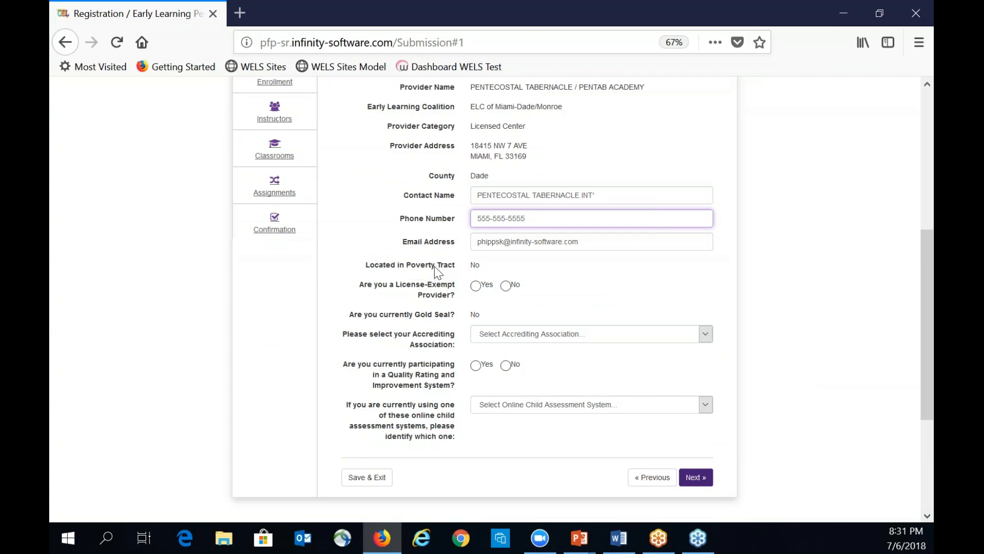
click(505, 285)
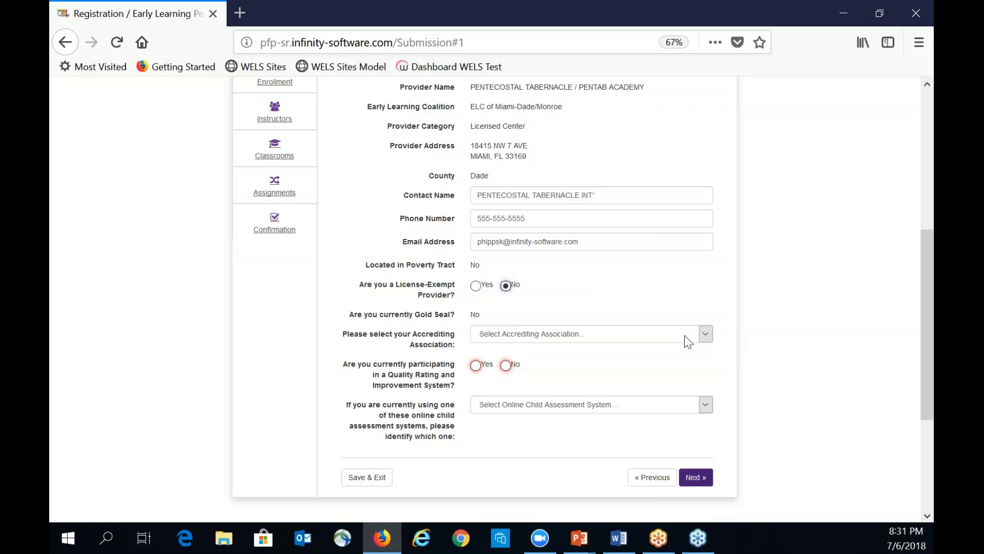
click(476, 366)
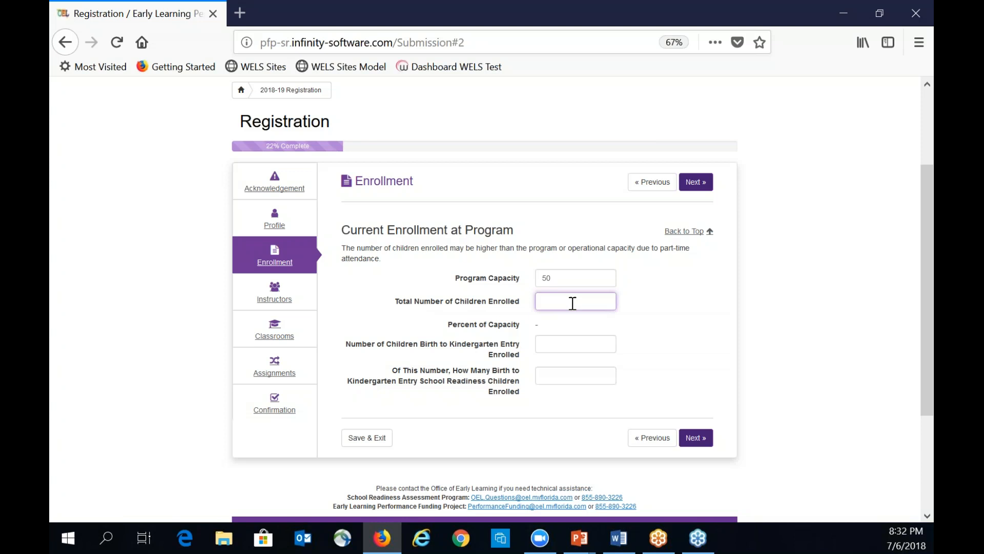
- Enter 45 total and 45 birth-to-kindergarten enrolled children, then start adding a roster member
text(4)
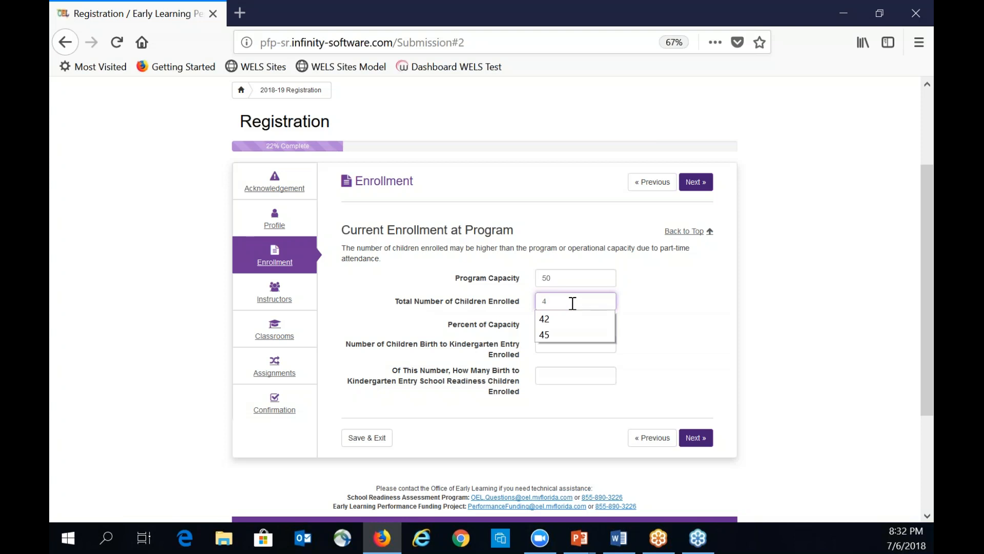
click(545, 335)
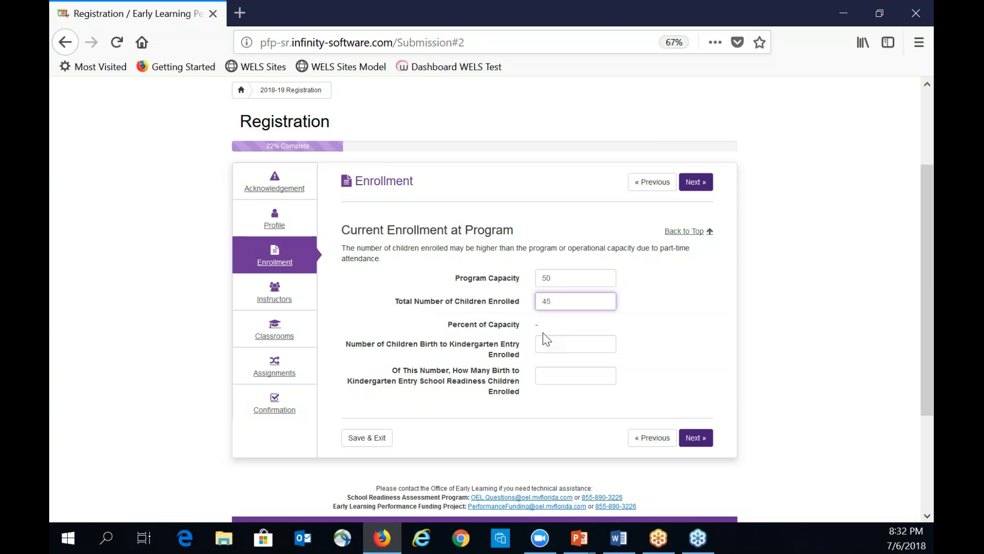
click(544, 342)
text(45)
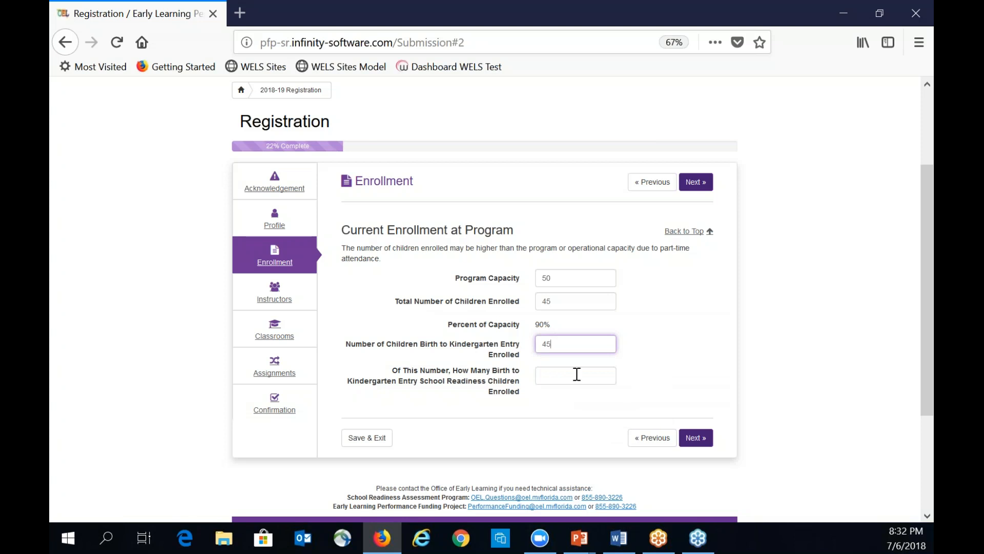
click(559, 373)
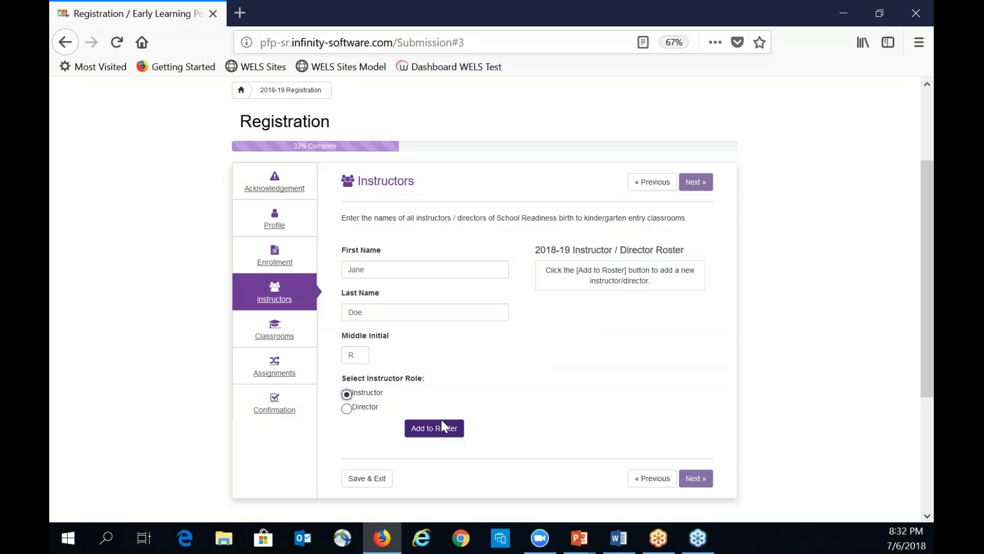
click(438, 432)
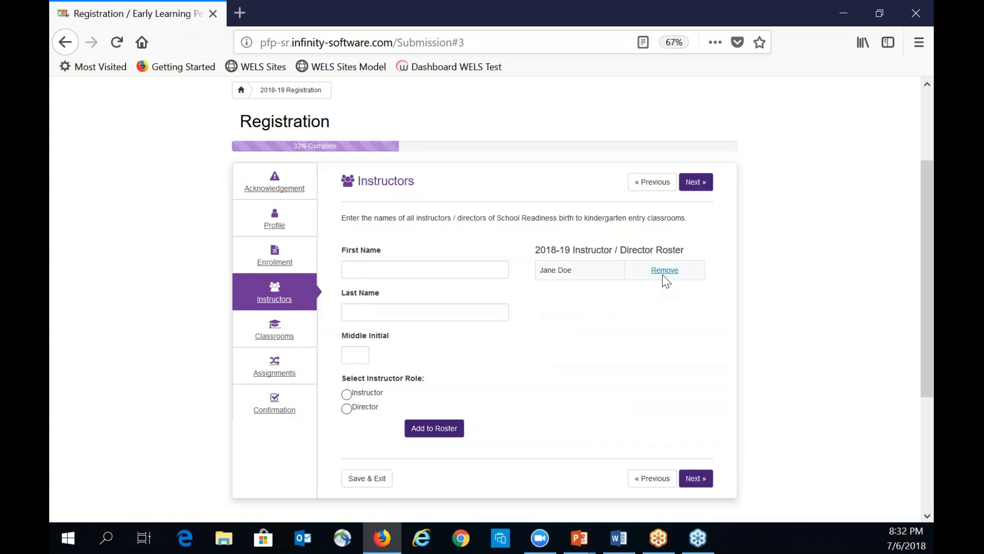
- Add a staff member with first name, last name, middle initial and role to the roster
click(383, 272)
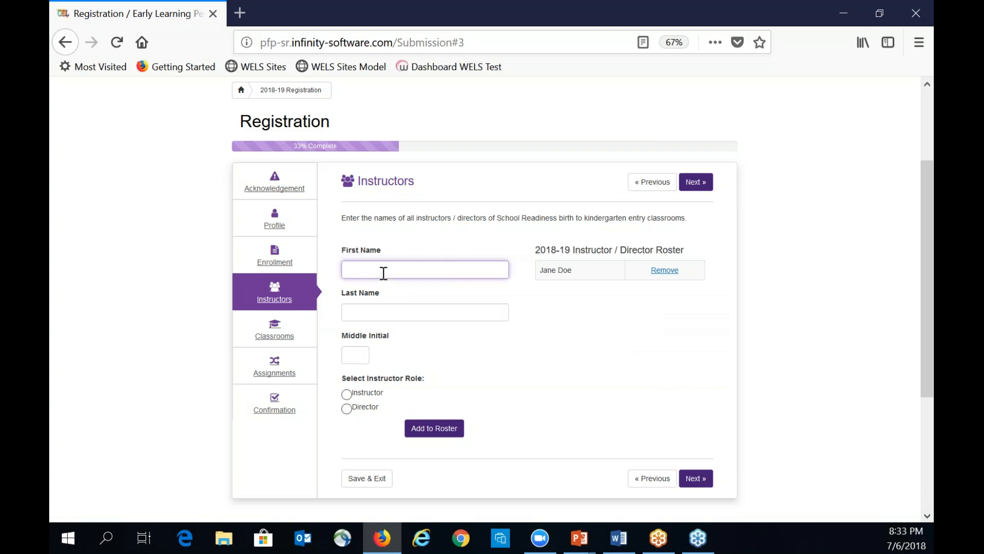
text(Billy)
key(Tab)
text(Doe)
click(362, 353)
text(P)
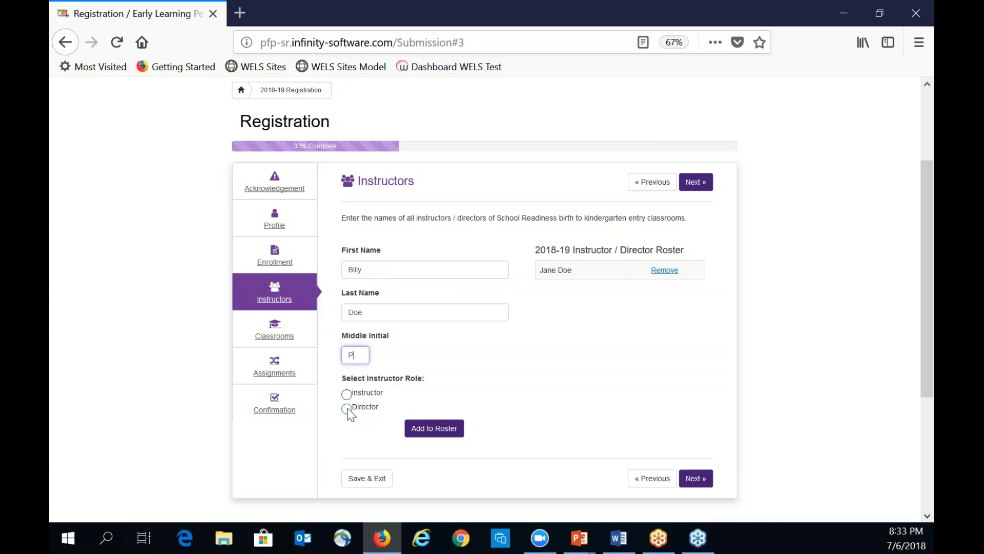
click(346, 394)
click(434, 428)
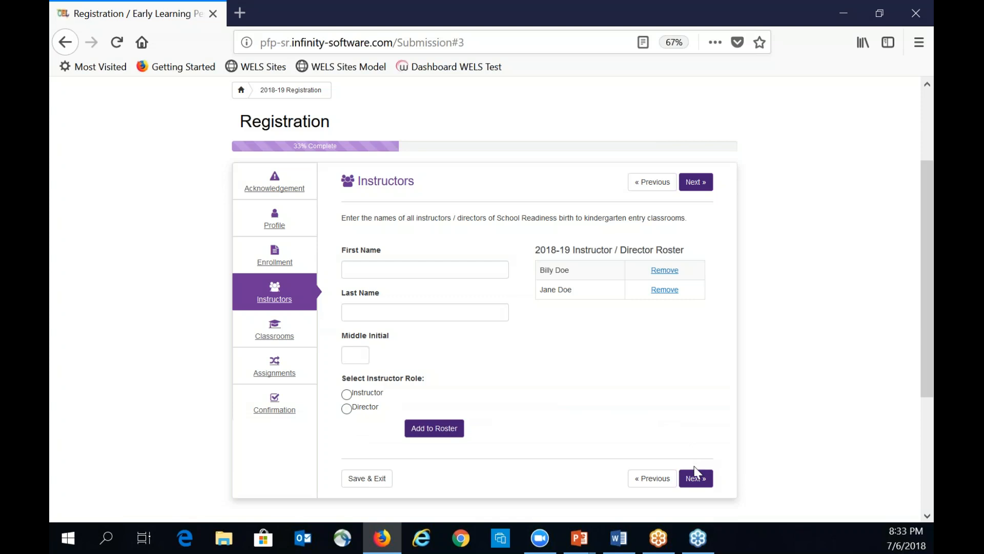
- Give the first instructor an e-mail, birth date, 06/26/2018 effective date, Two-Year Associate Degree and Florida Credential
click(695, 479)
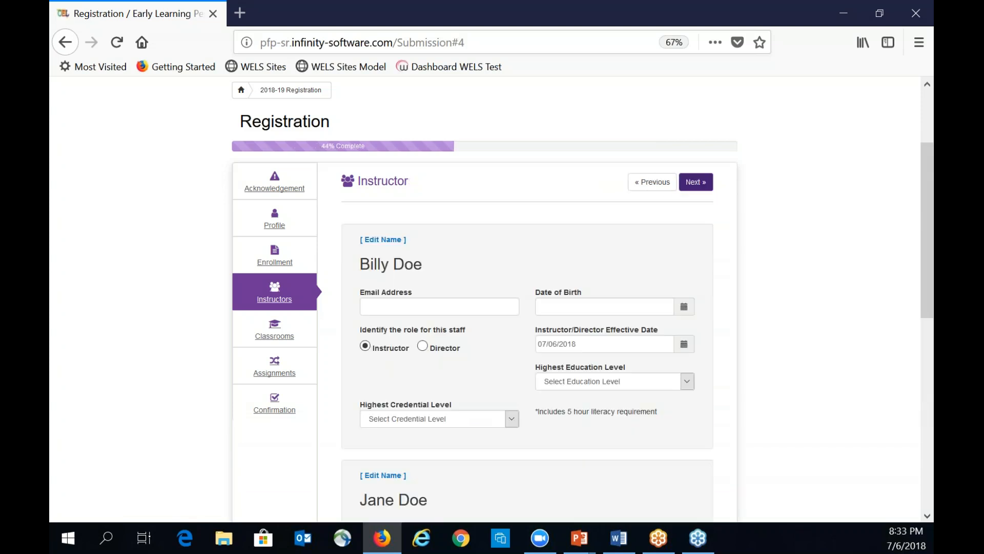
scroll(488, 342, down, 2)
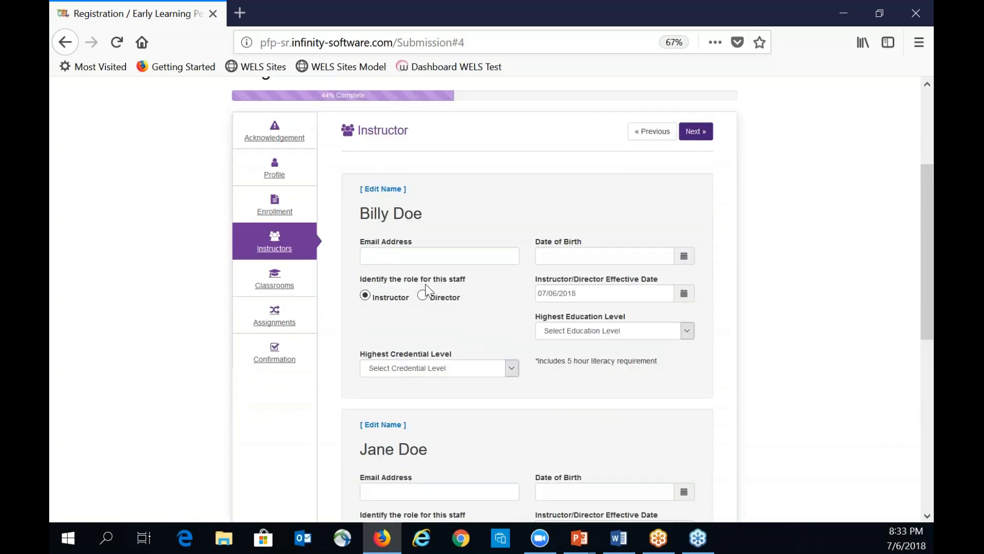
click(403, 243)
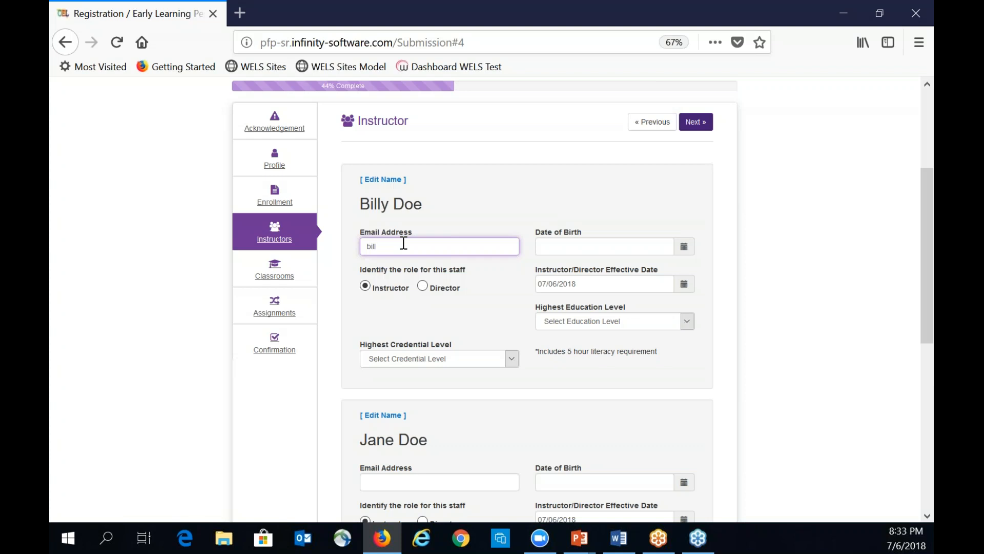
click(598, 246)
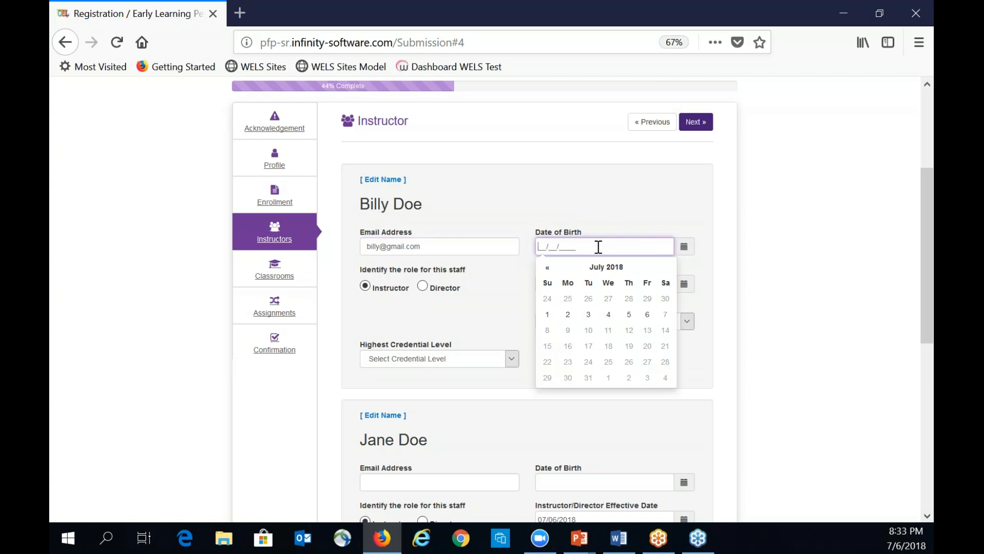
text(01/15/)
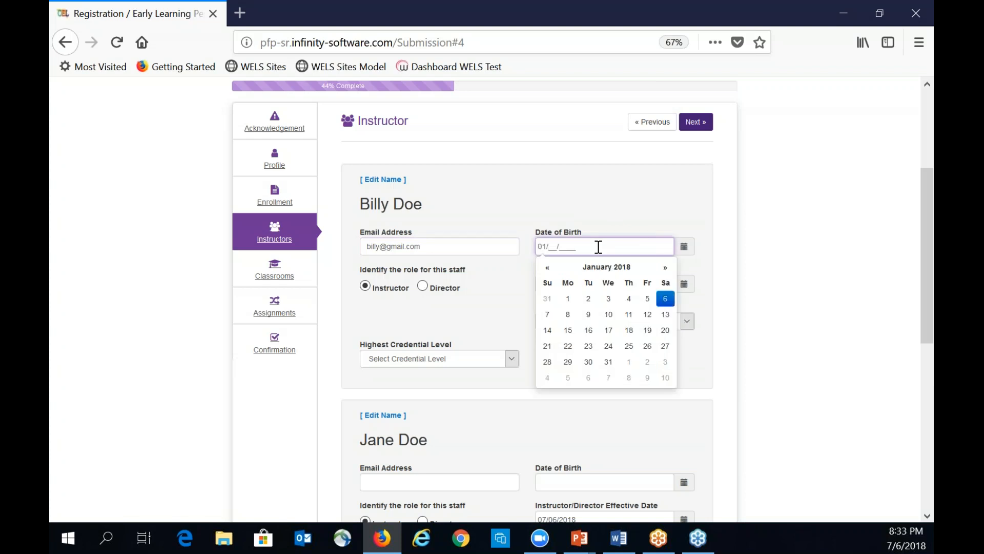
text(19)
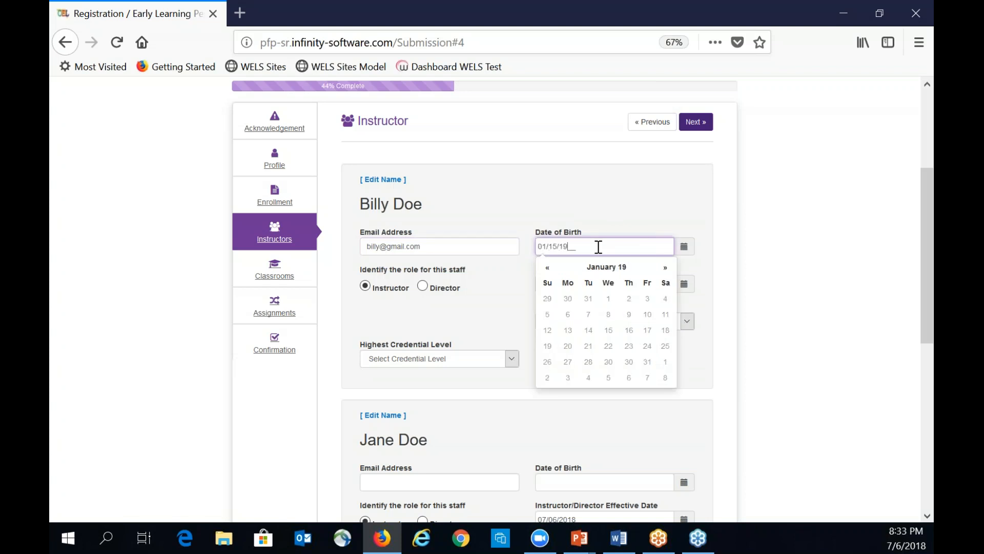
text(68)
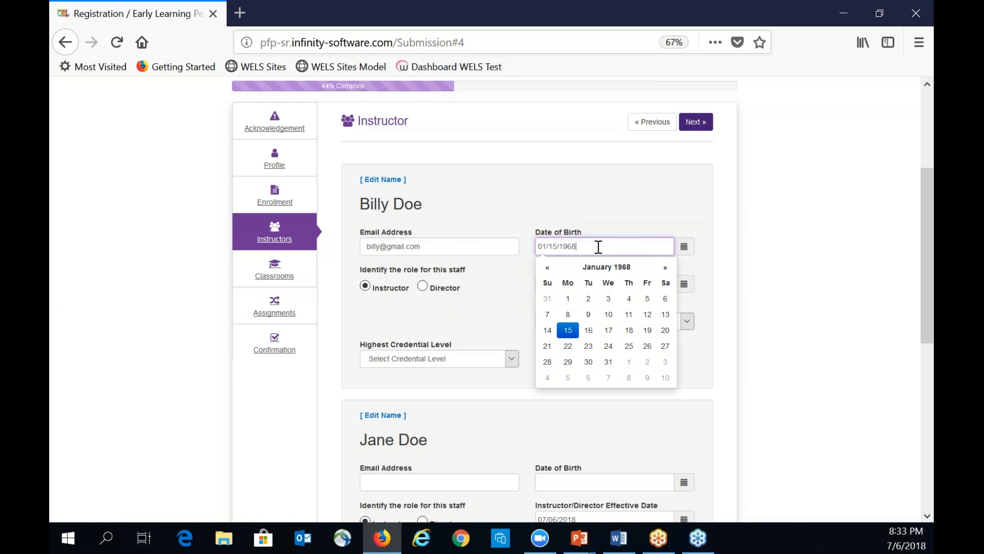
click(506, 314)
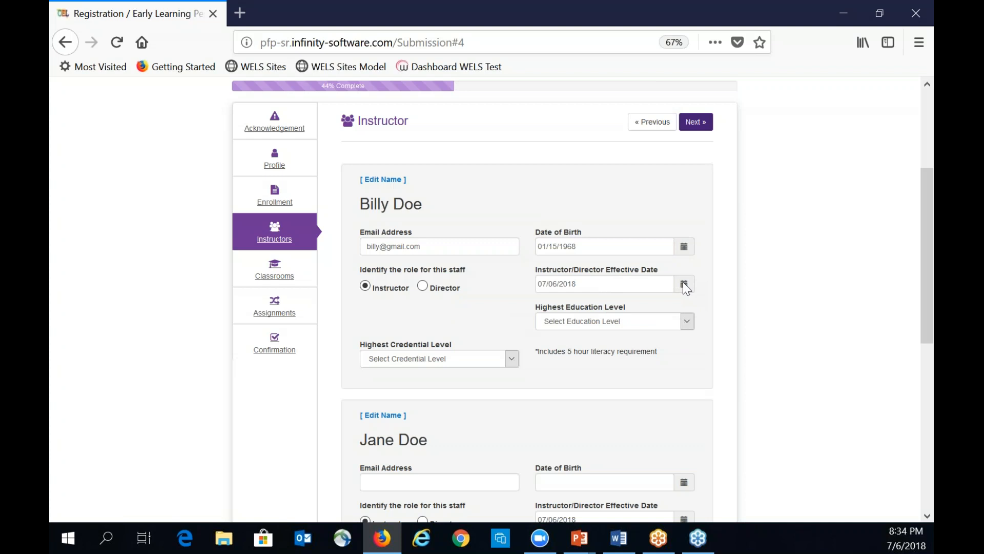
click(648, 281)
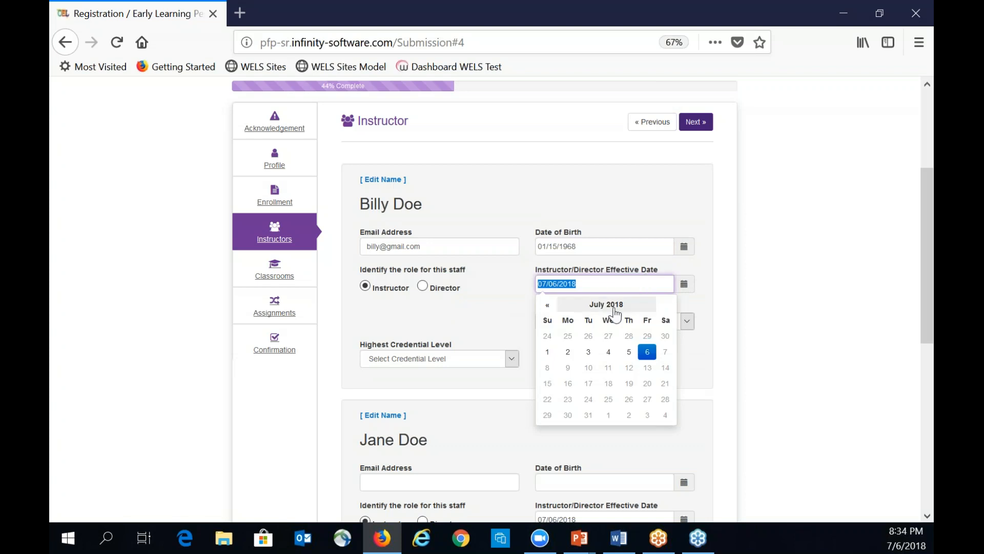
click(588, 336)
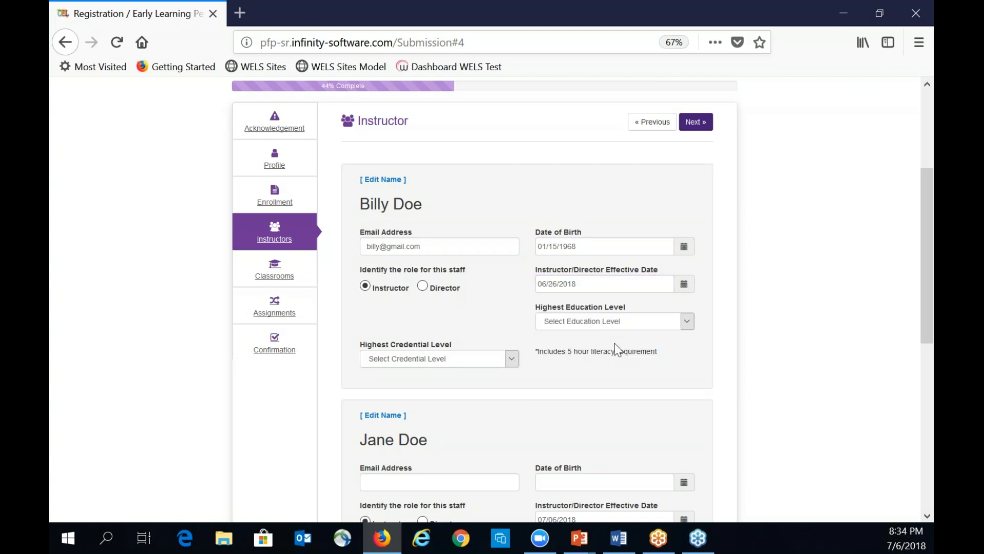
click(687, 322)
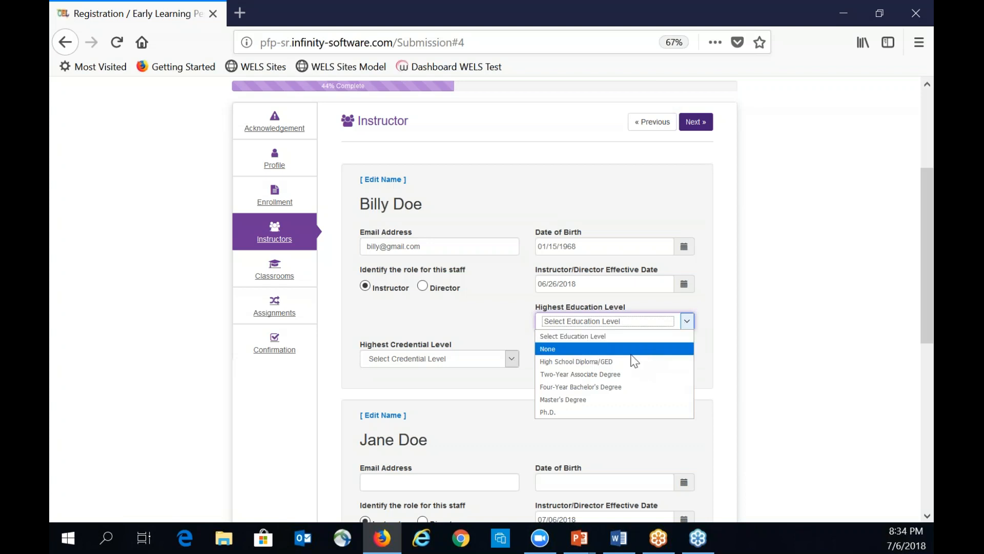
click(614, 374)
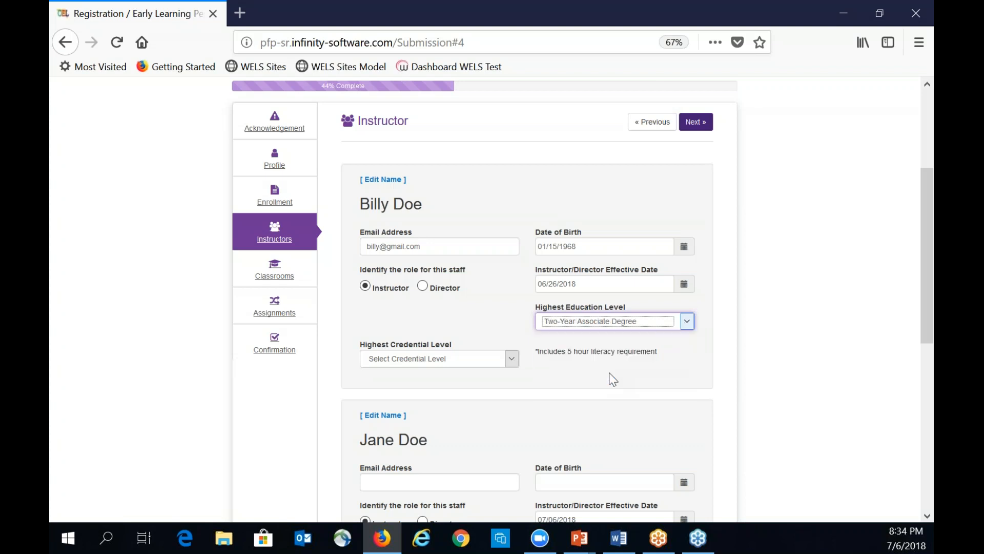
click(512, 359)
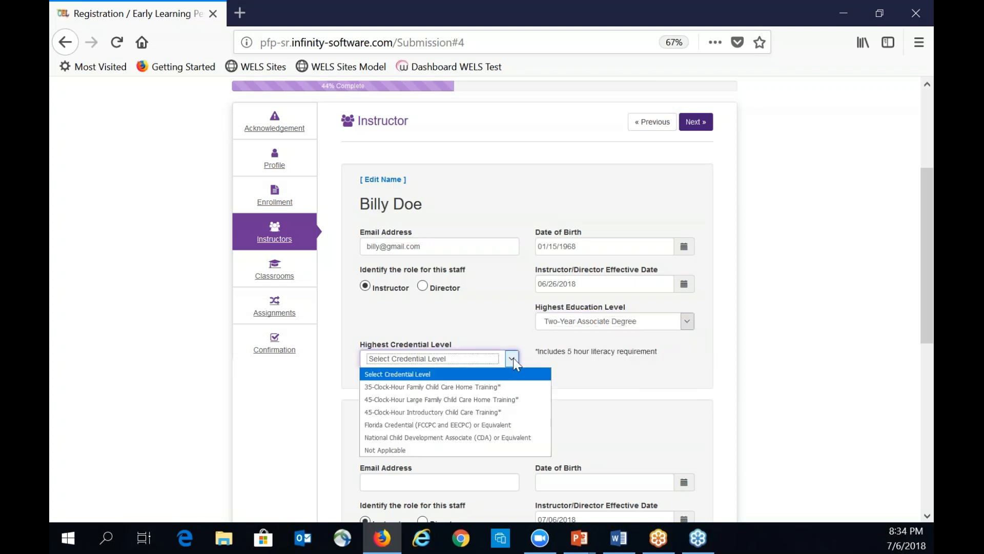
click(479, 425)
- Give the second instructor an e-mail, birth date, High School Diploma/GED and Not Applicable credential, then submit
scroll(483, 433, down, 4)
click(390, 301)
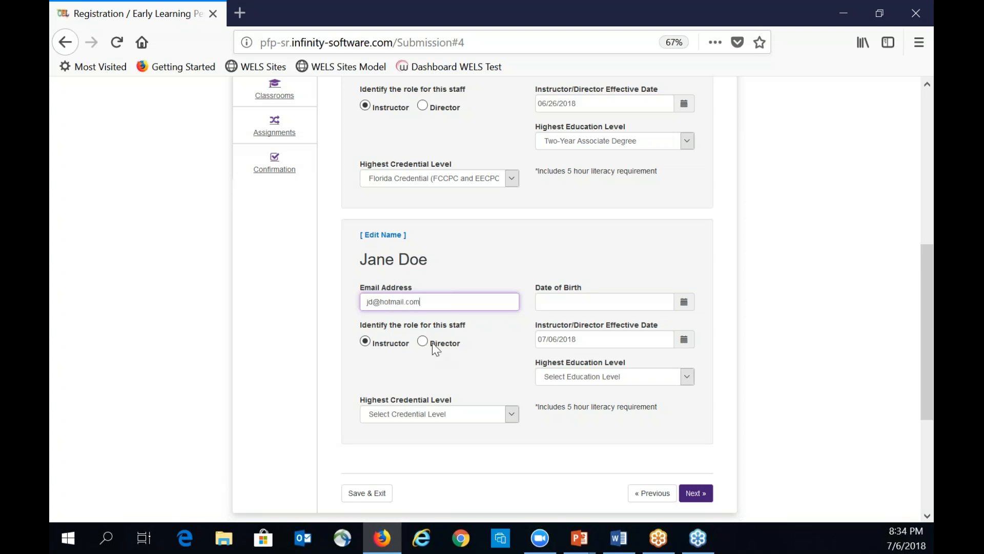
click(582, 302)
text(04/07/1)
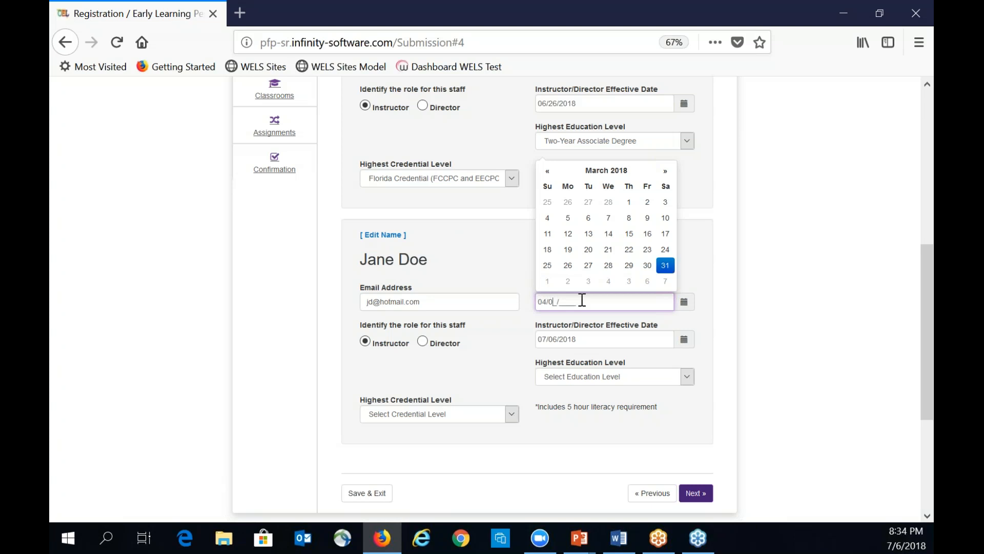
text(9)
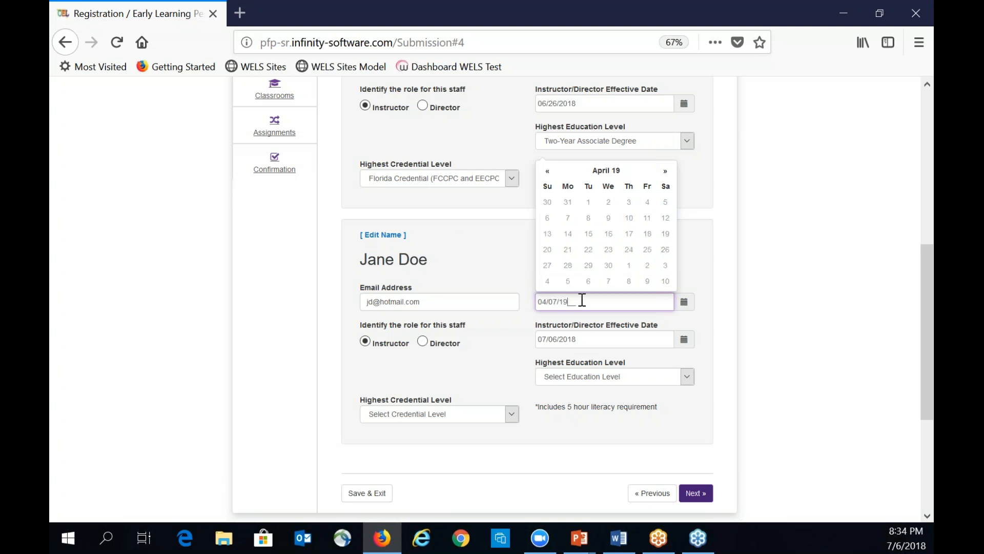
text(79)
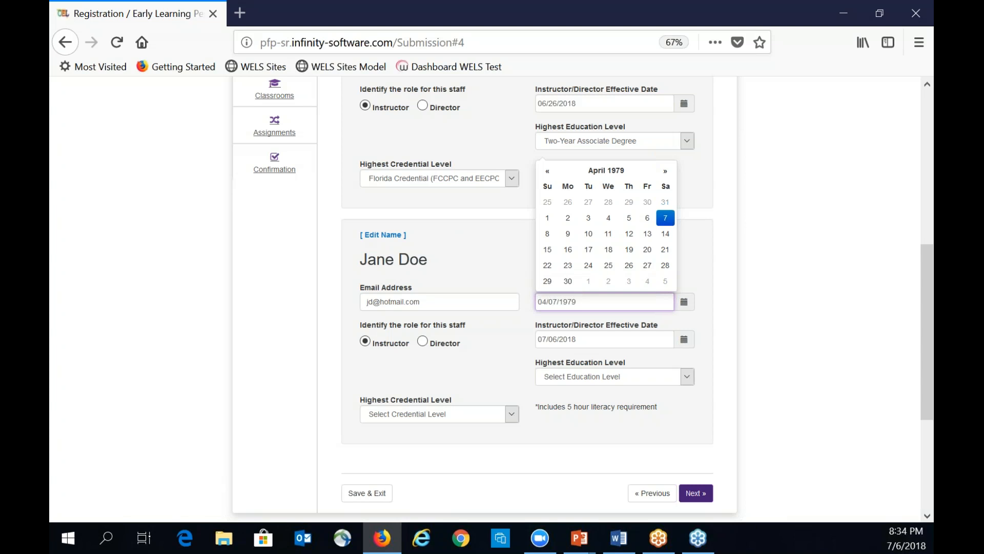
click(502, 355)
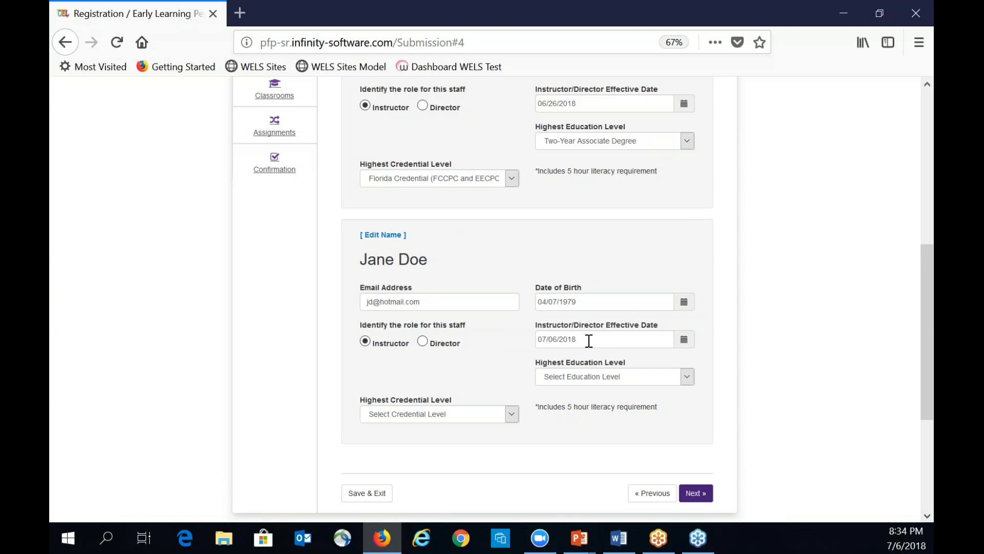
click(687, 379)
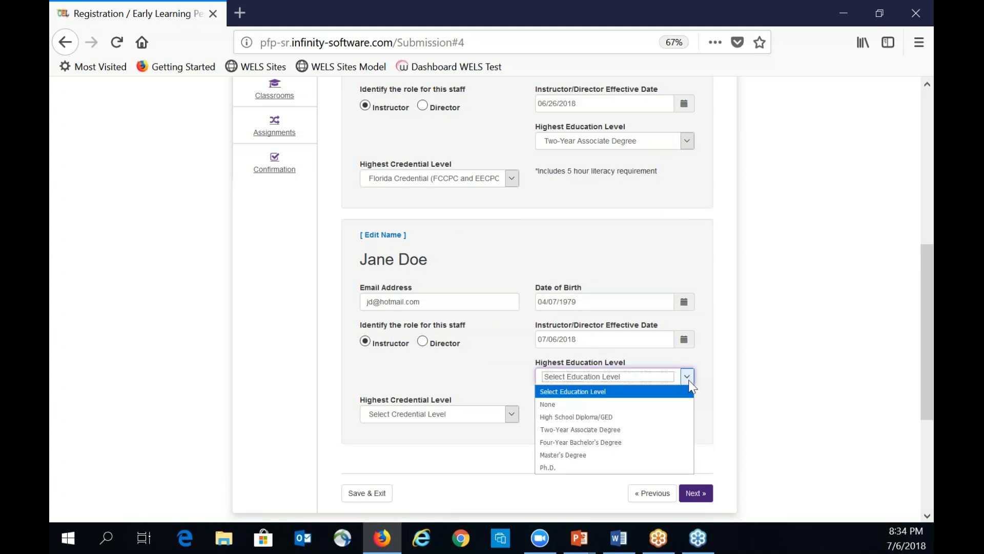
click(647, 420)
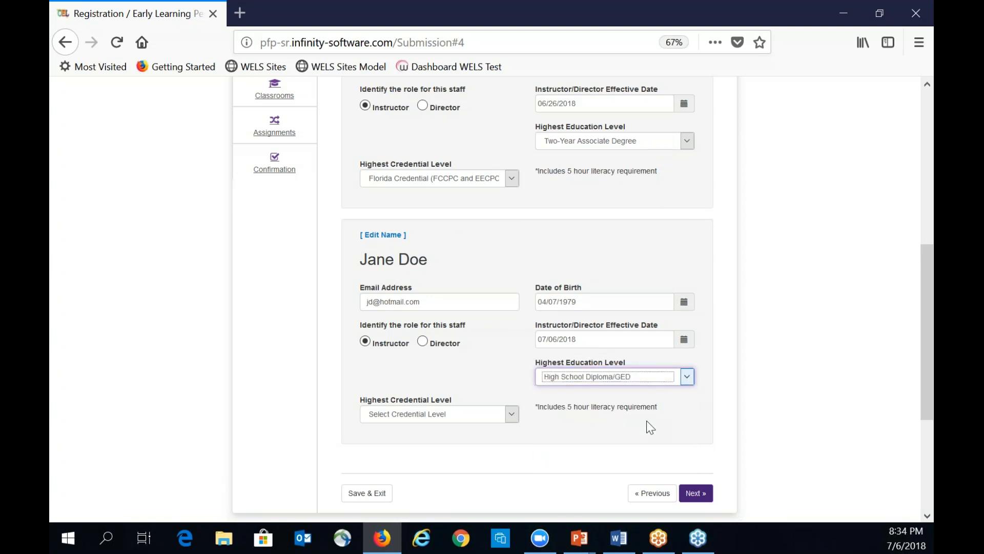
click(512, 414)
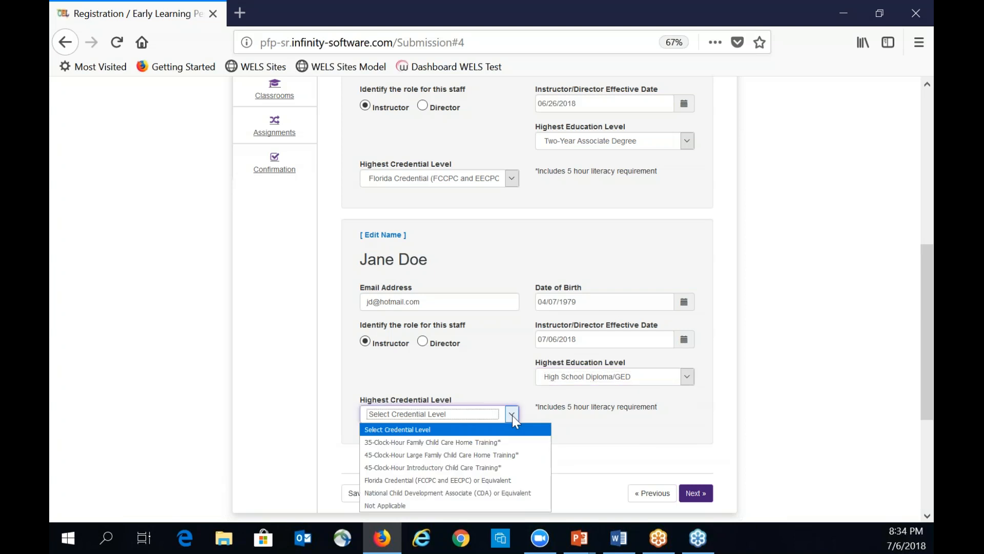
click(423, 505)
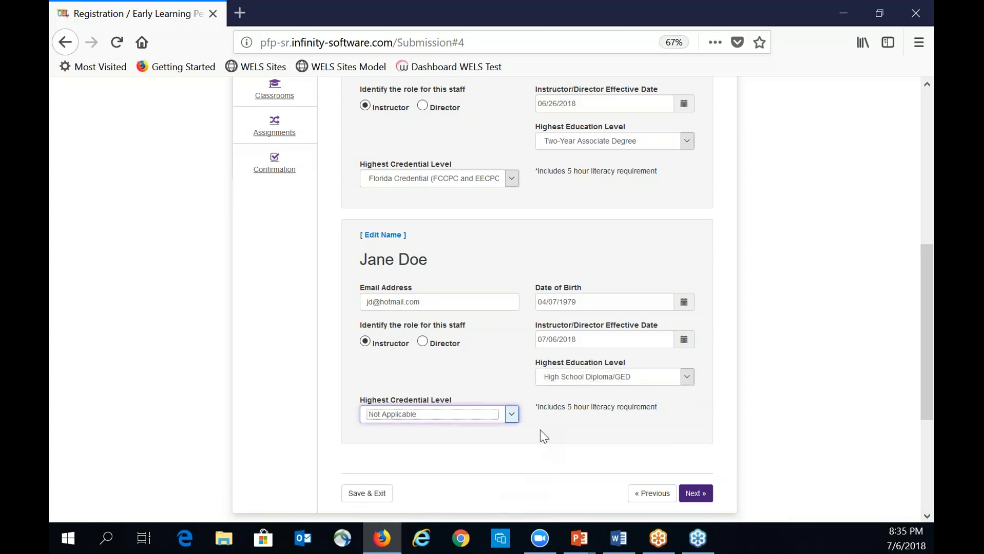
click(695, 492)
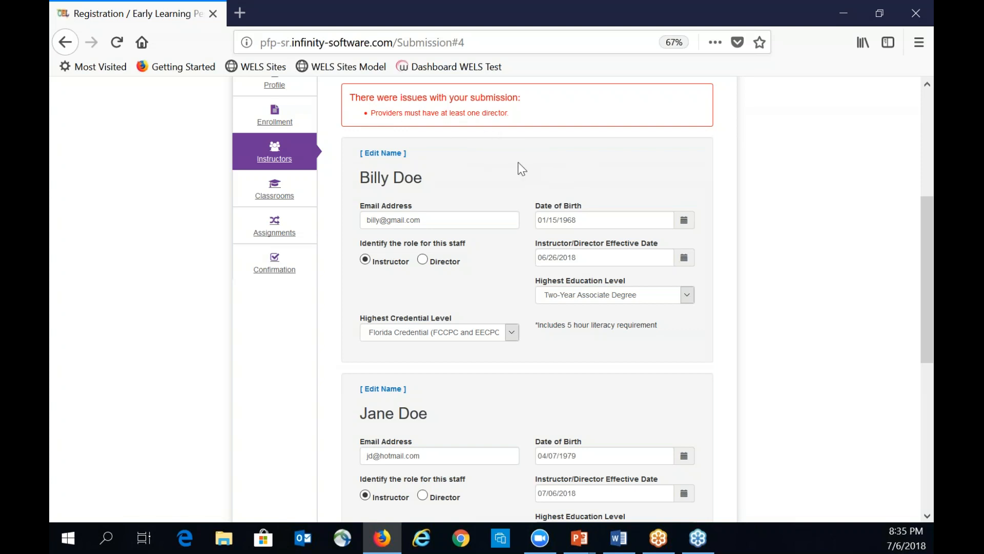
- Change the second staff member's role to Director and proceed to Classrooms
scroll(660, 413, down, 5)
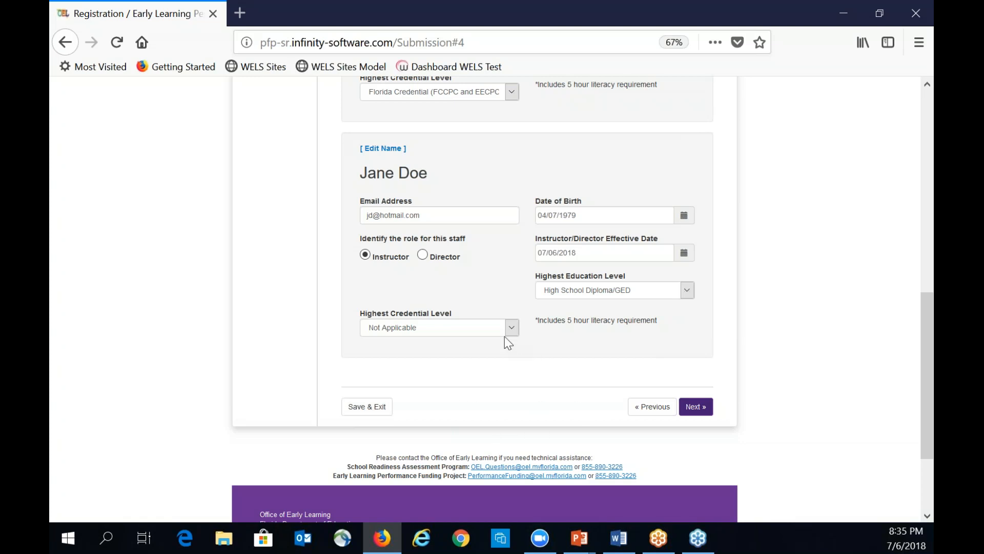
click(422, 255)
scroll(464, 273, up, 3)
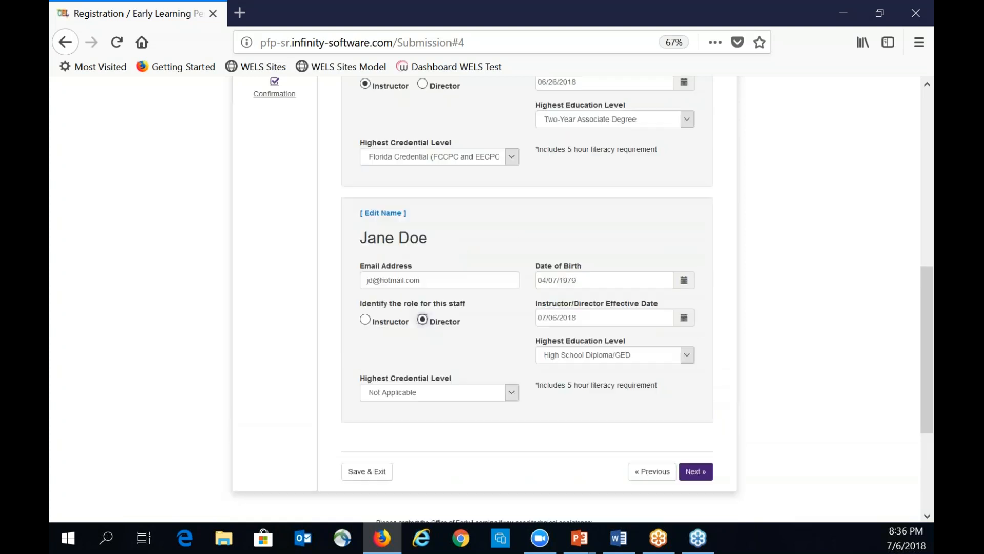
scroll(456, 385, down, 3)
click(698, 369)
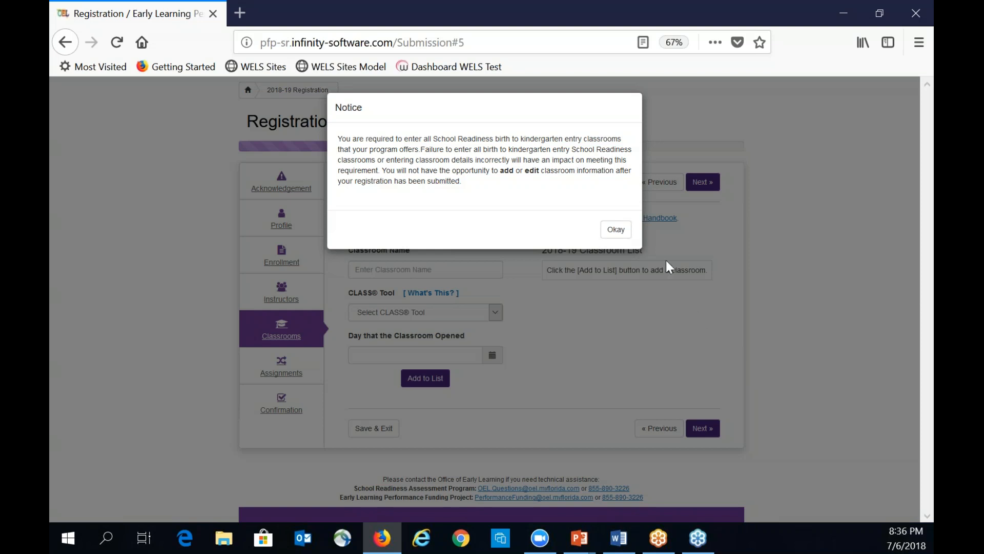
- Add The Bluebirds classroom with the Toddlers (19 to 35 Months) CLASS Tool, opened 01/04/2016
click(617, 229)
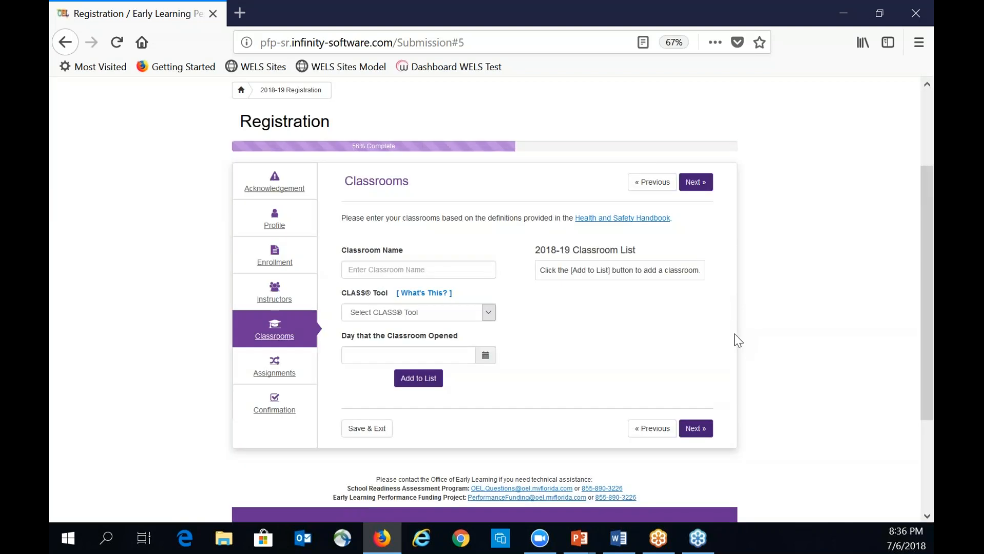
text(The Bluebirds)
click(488, 312)
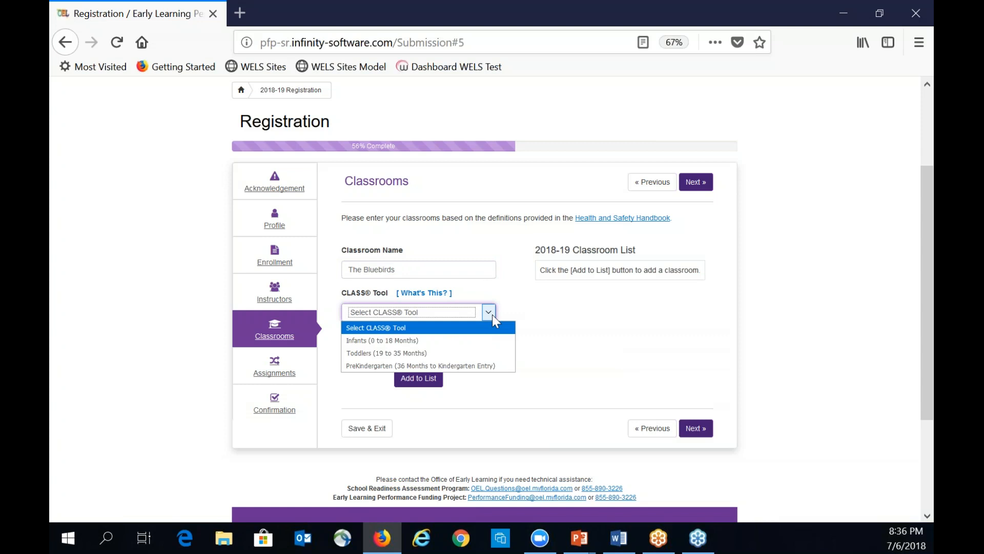
click(446, 354)
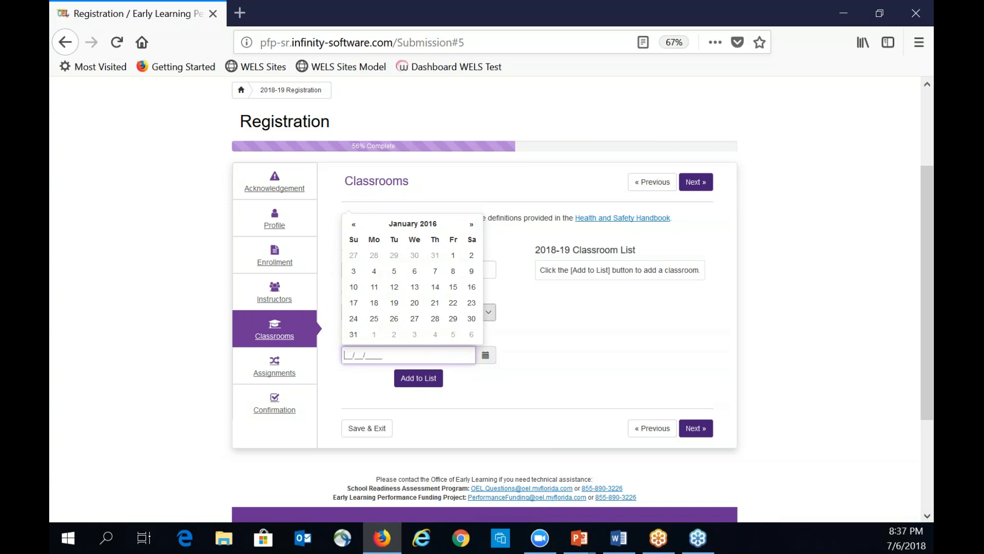
click(378, 271)
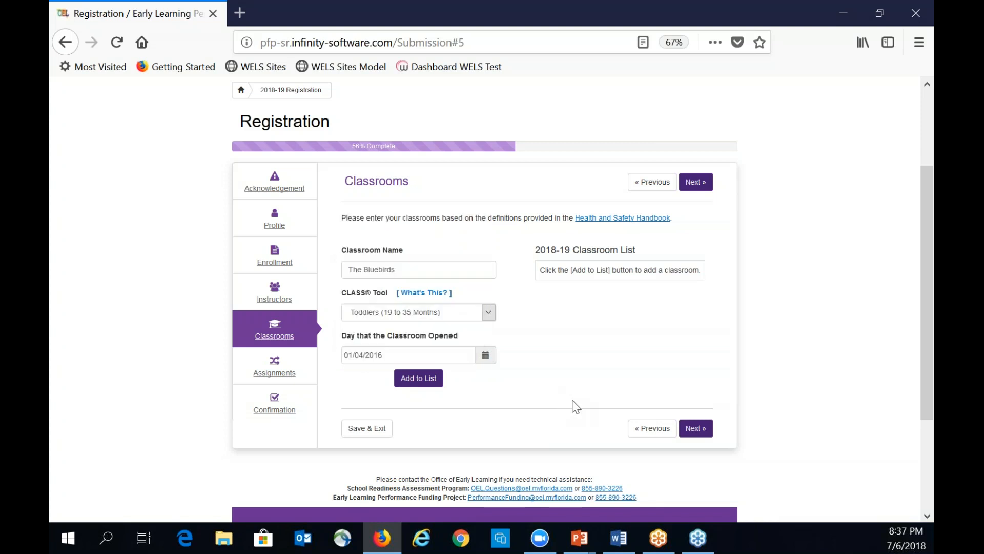
click(419, 379)
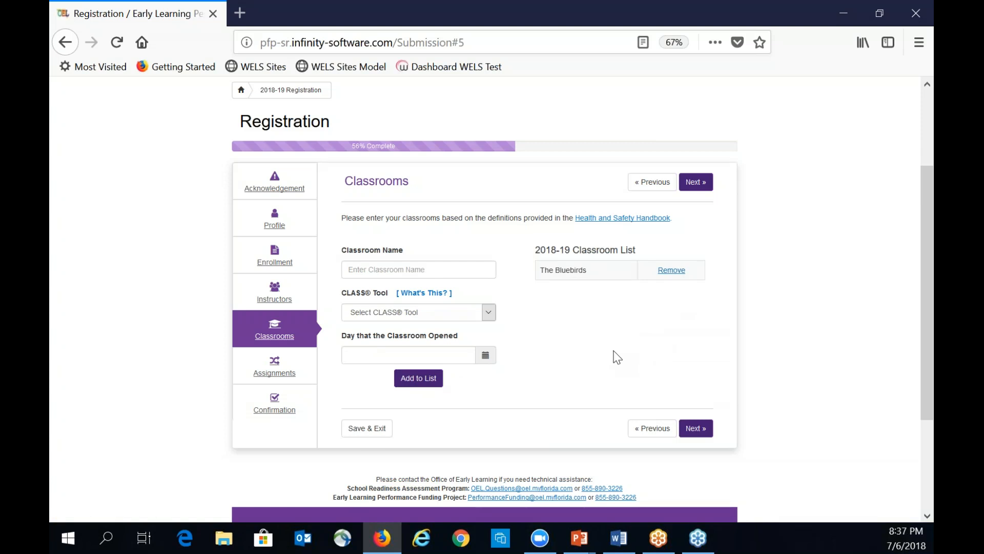
click(696, 428)
- Confirm all classrooms are entered and skip The Bluebirds' optional description
click(592, 188)
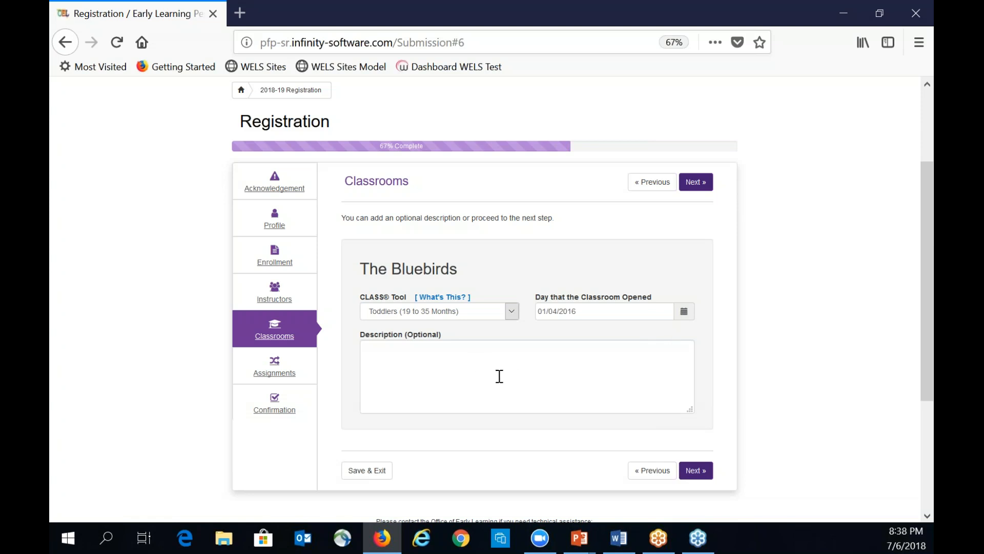
click(697, 472)
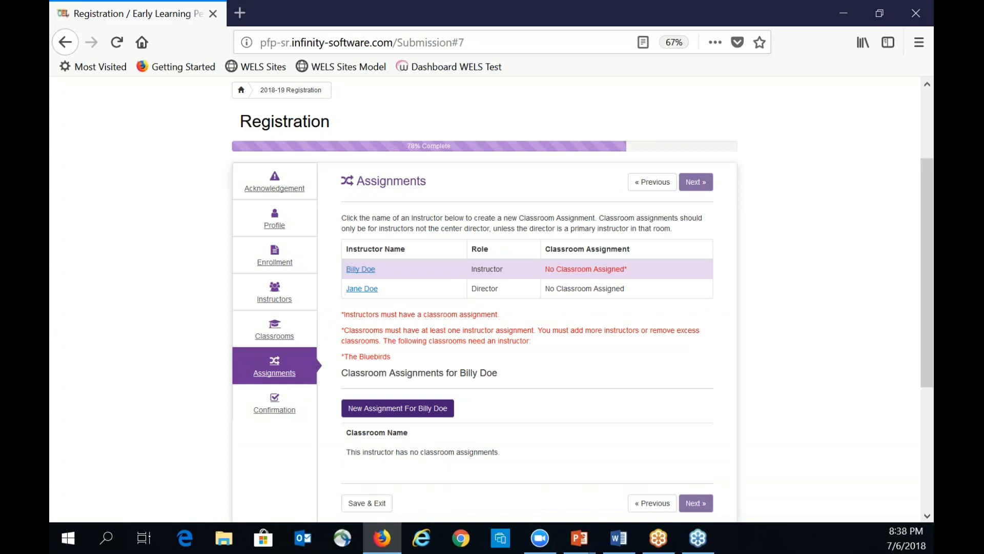
- Assign The Bluebirds classroom to the instructor and to the director, then continue
scroll(809, 332, down, 2)
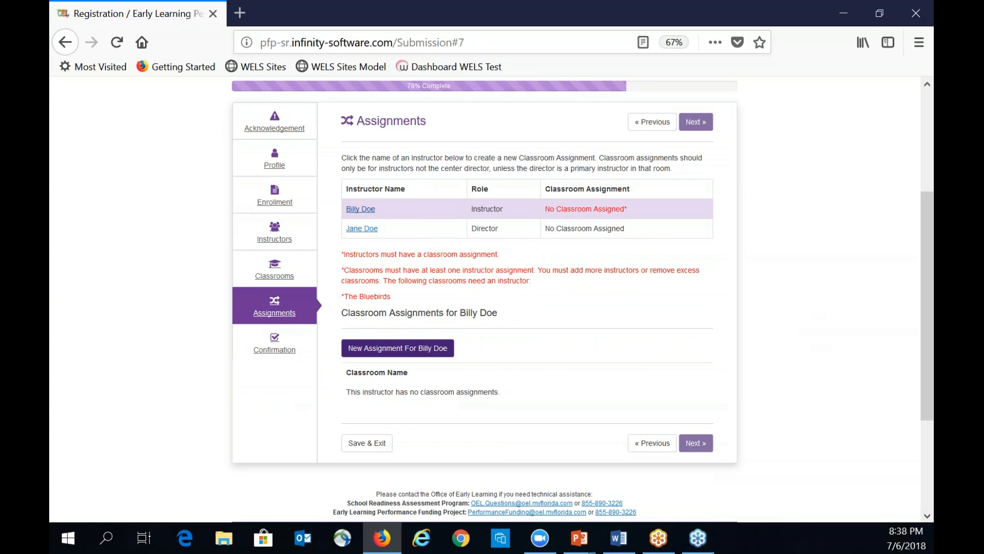
click(370, 211)
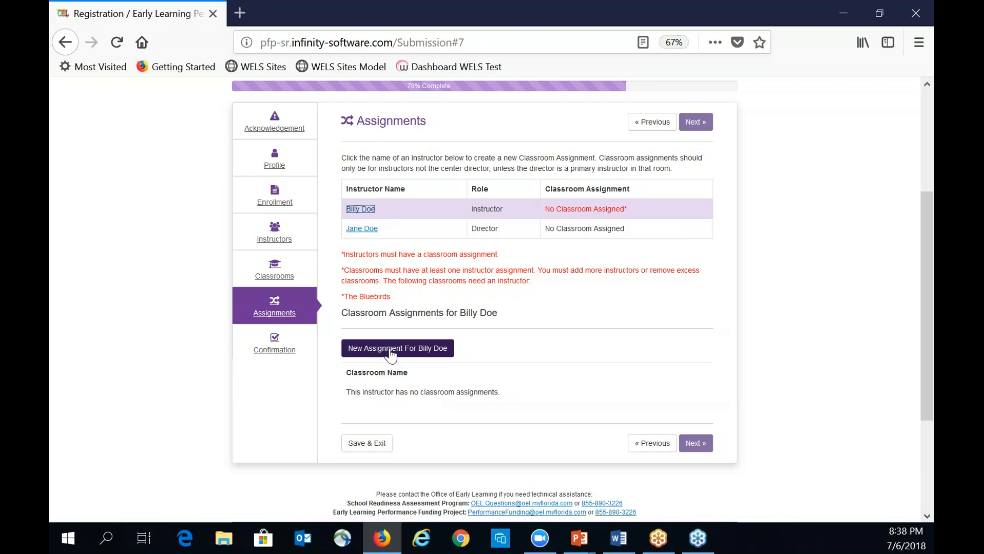
click(391, 352)
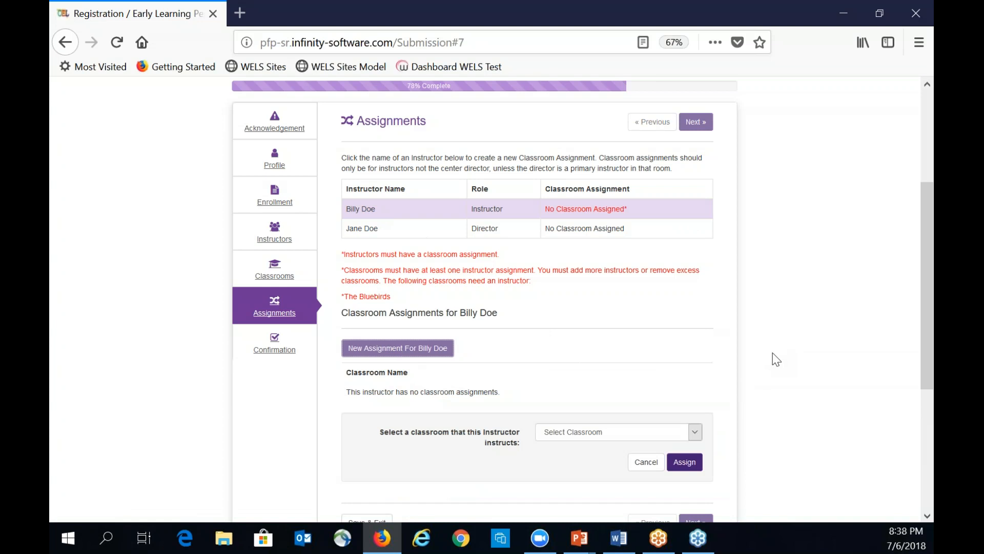
scroll(716, 373, down, 2)
click(694, 375)
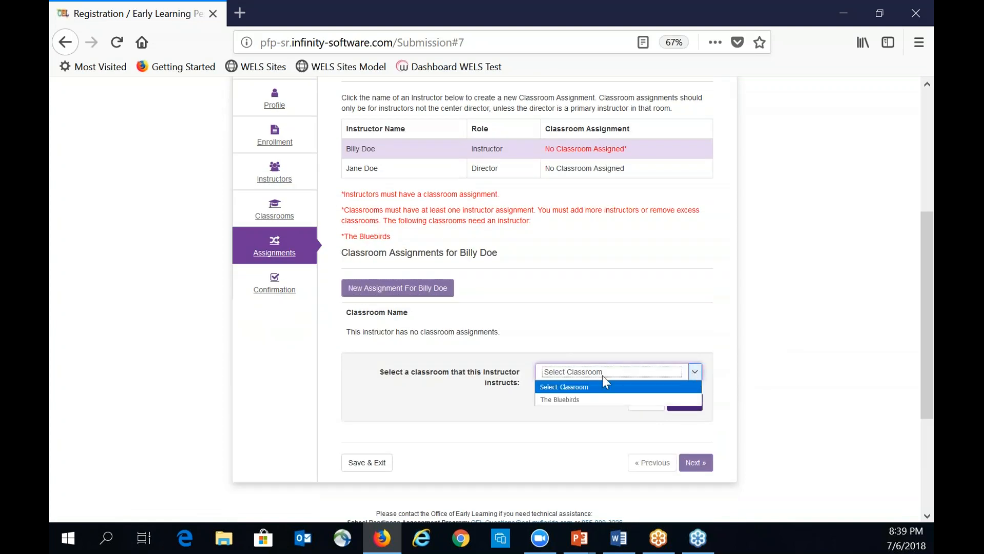
click(573, 399)
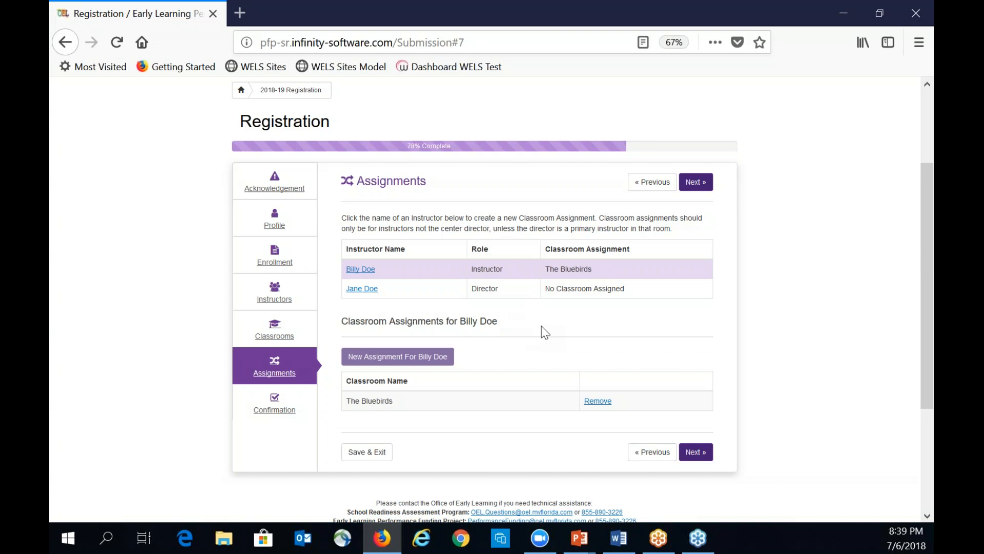
click(372, 293)
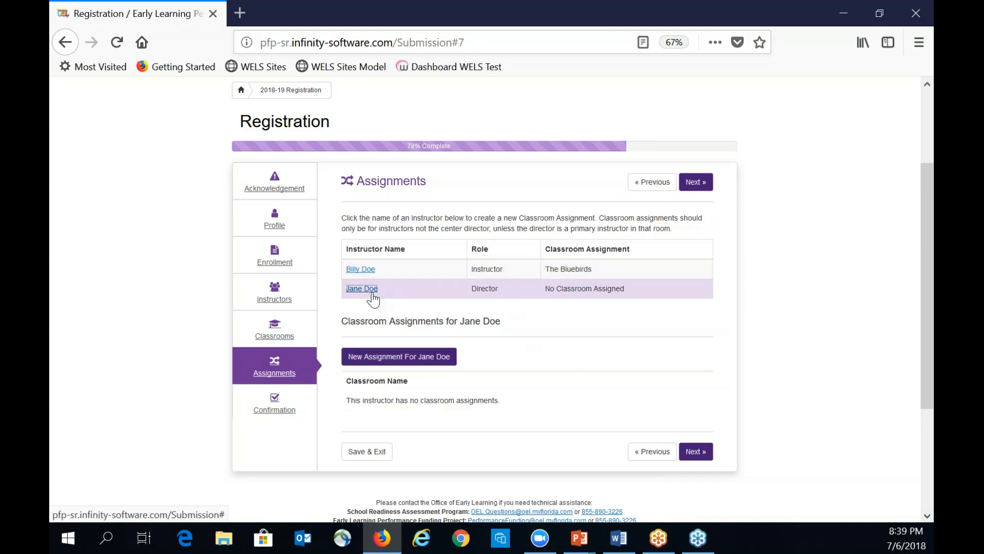
click(406, 361)
click(684, 413)
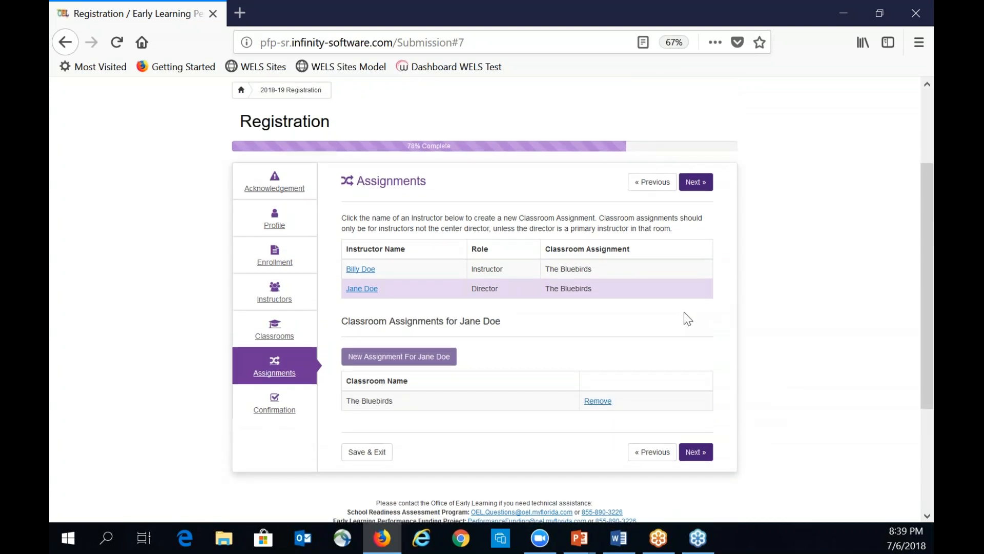
click(704, 453)
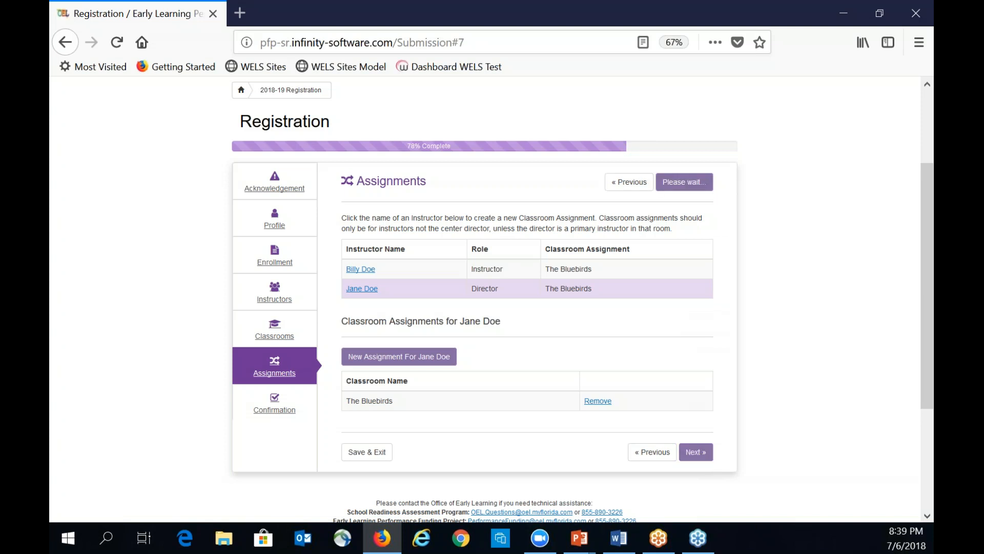
- Review the registration summary and bring up the Confirm & Submit dialog
scroll(784, 428, down, 2)
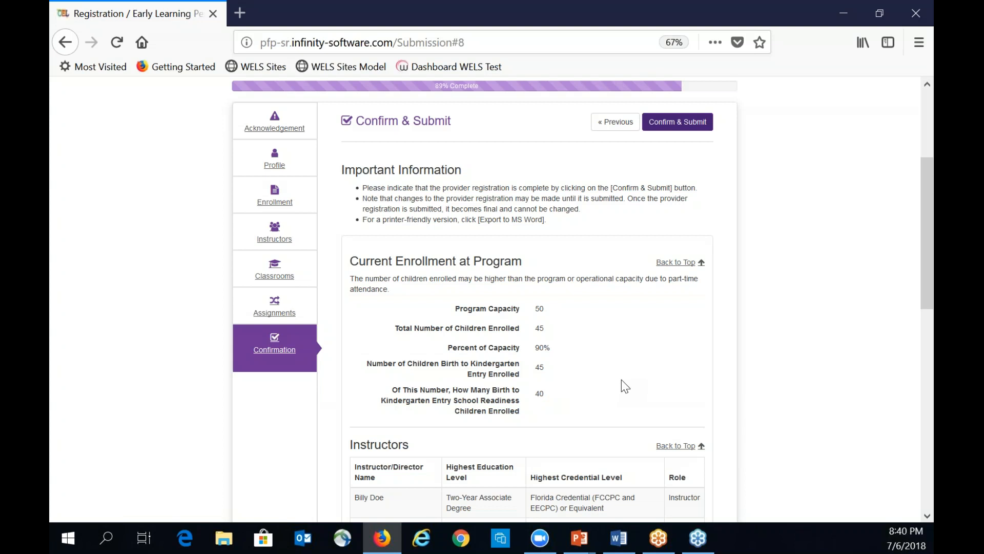
scroll(615, 368, down, 5)
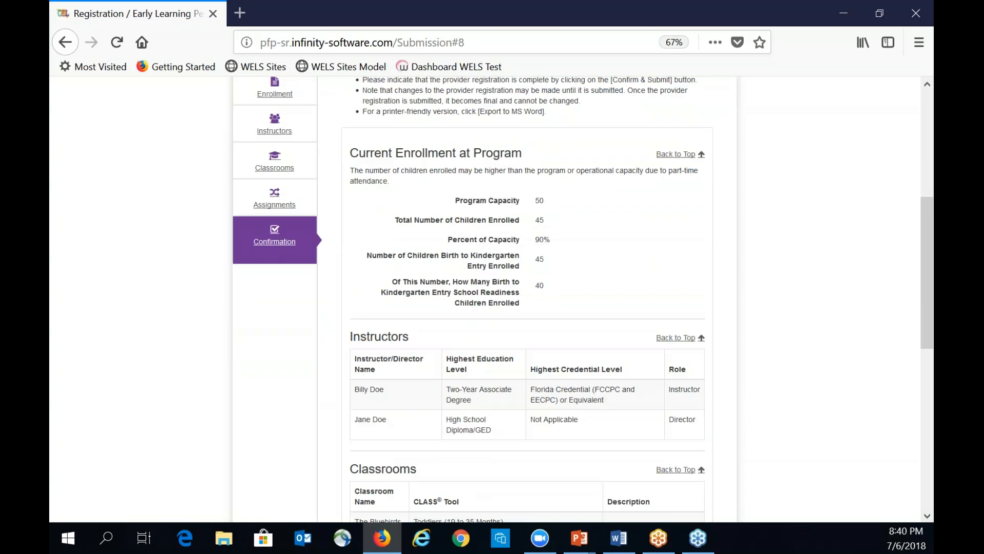
scroll(535, 361, down, 4)
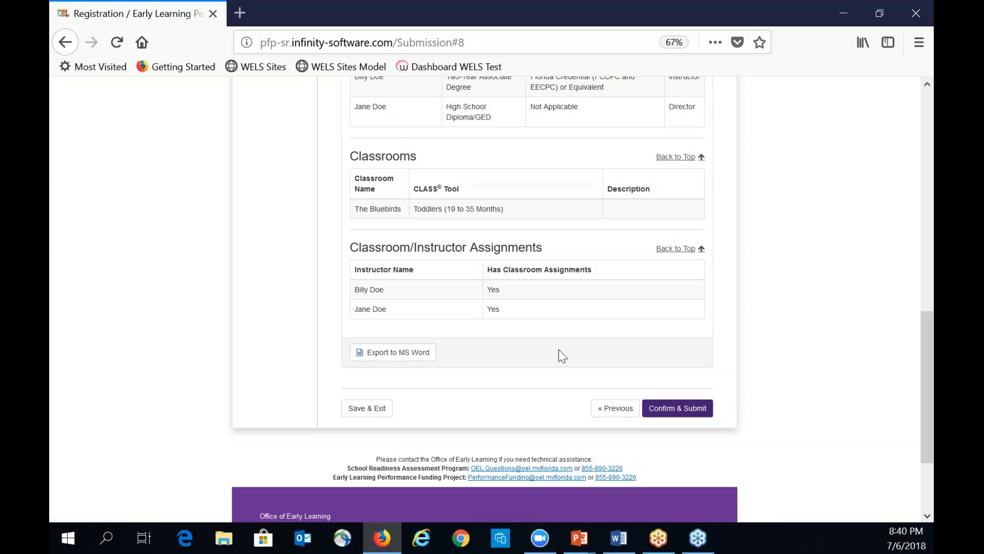
scroll(564, 352, up, 2)
scroll(588, 347, up, 6)
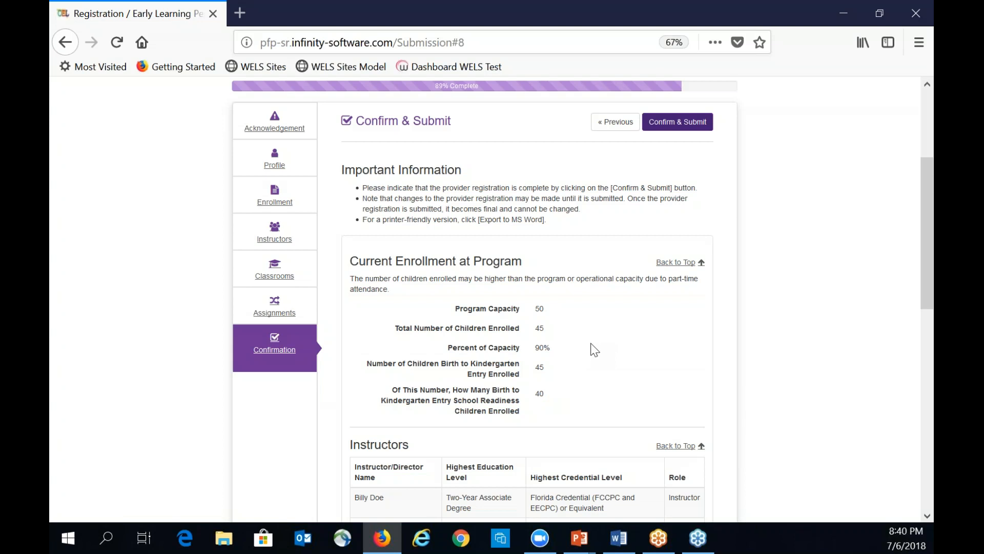
scroll(591, 344, down, 1)
scroll(590, 347, down, 7)
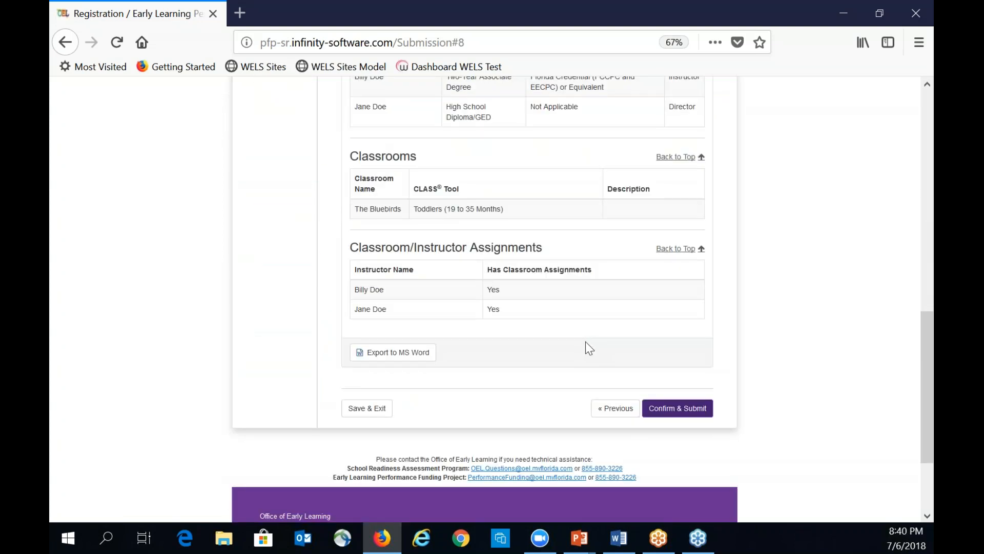
click(672, 410)
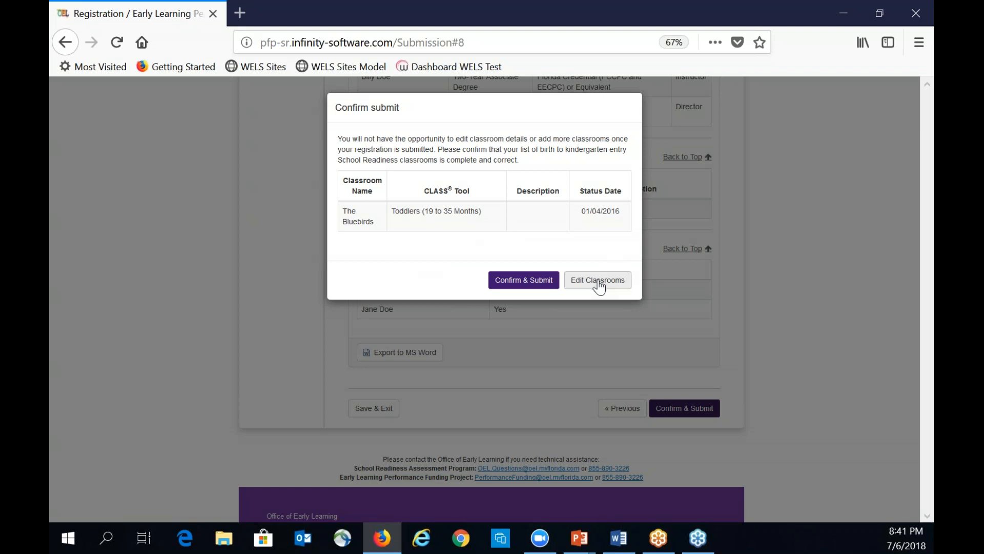
- Confirm and submit the 2018-19 provider registration in the confirmation dialog
click(530, 285)
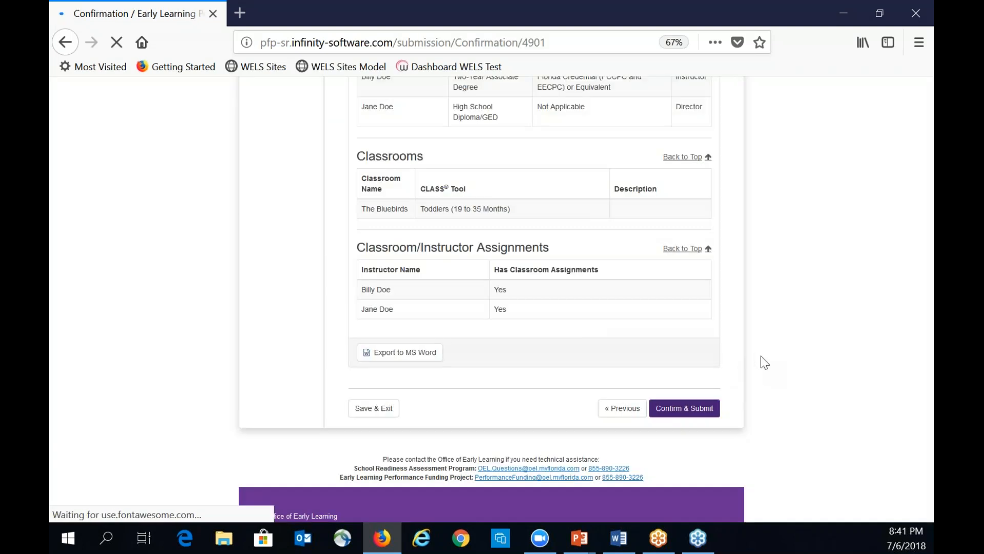